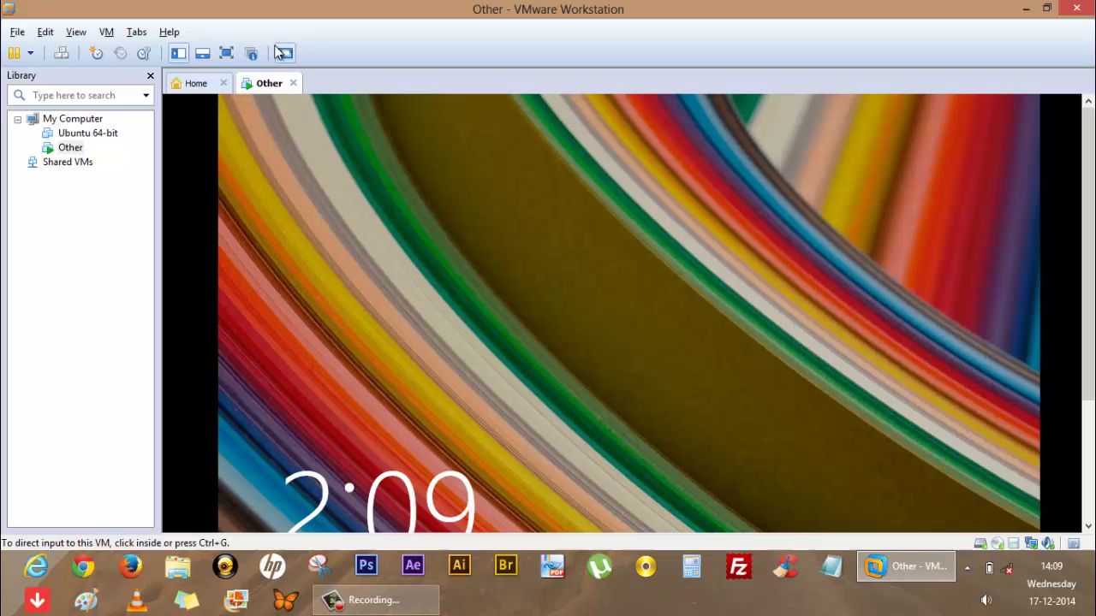
- Put the Windows 10 VM in full screen, then sign in with the account password
{"action": "left_click", "coordinate": [227, 54]}
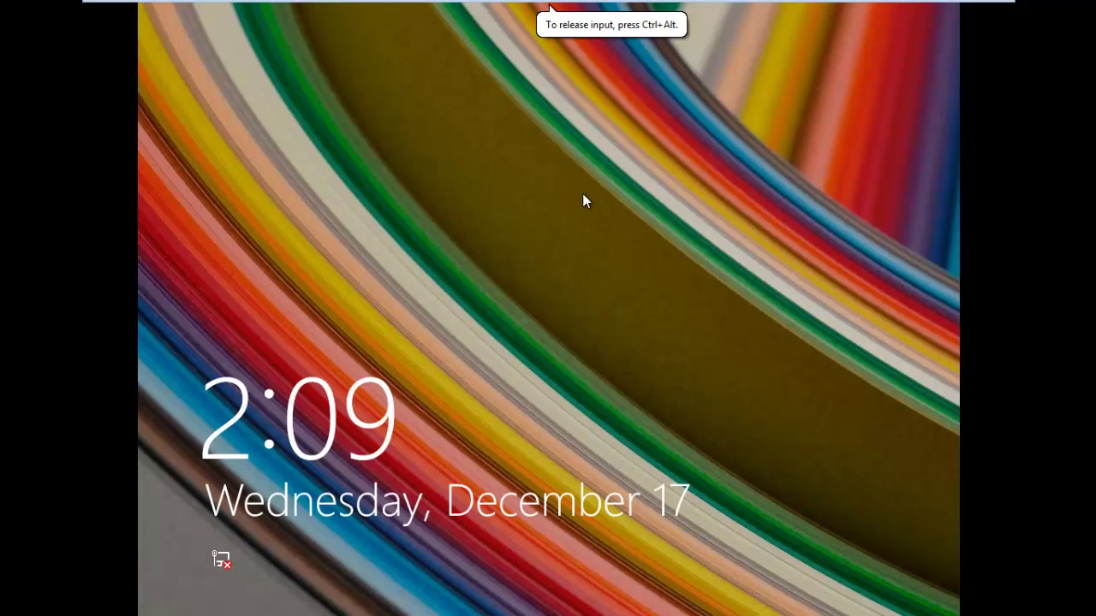
{"action": "left_click", "coordinate": [559, 211]}
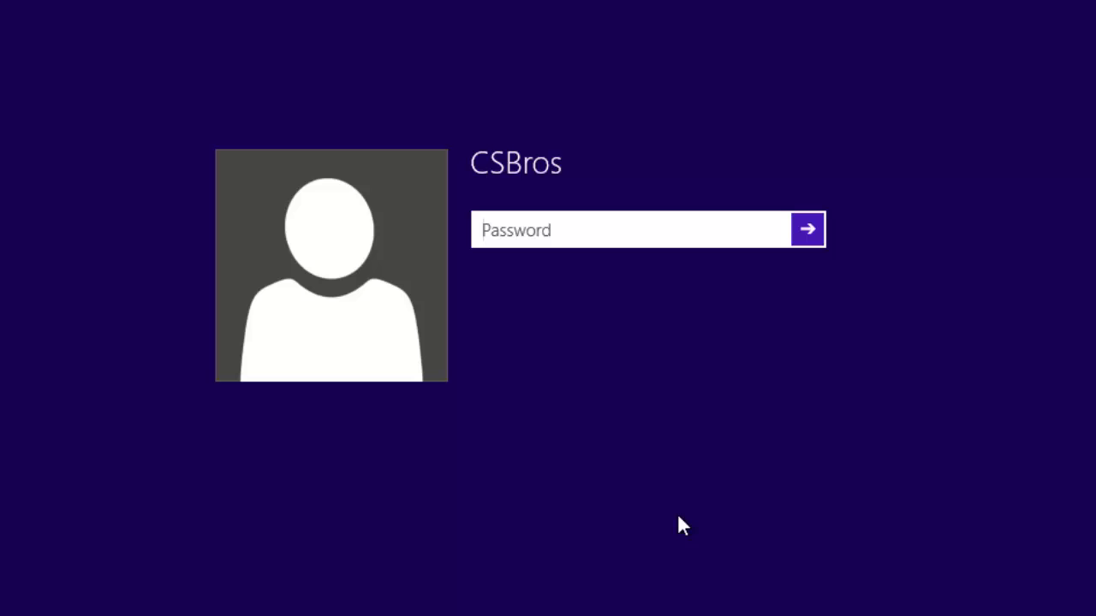
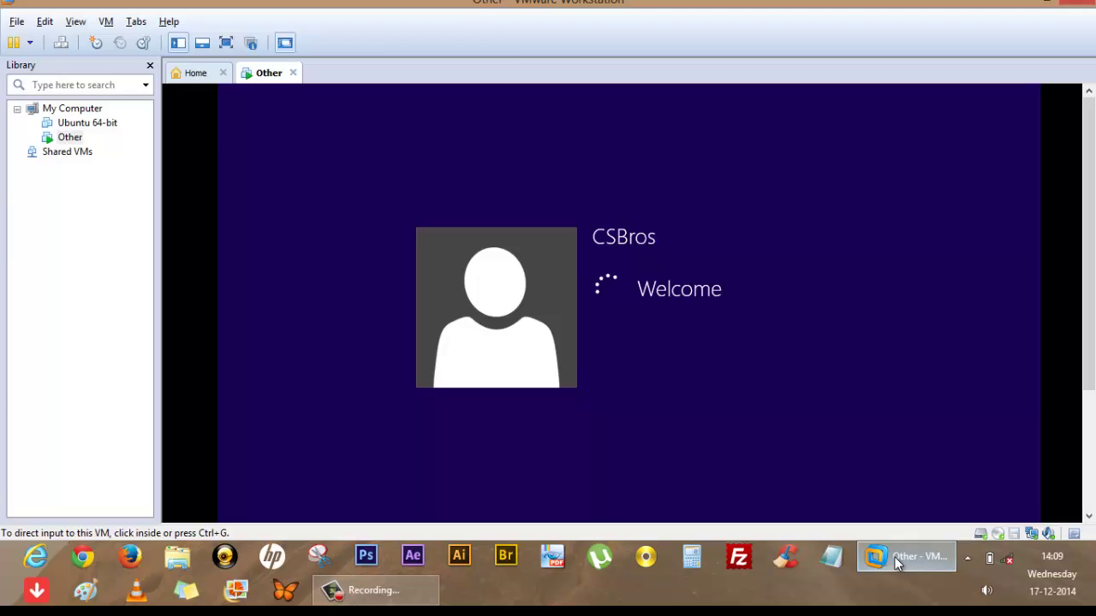
{"action": "left_click", "coordinate": [894, 557]}
{"action": "left_click", "coordinate": [907, 558]}
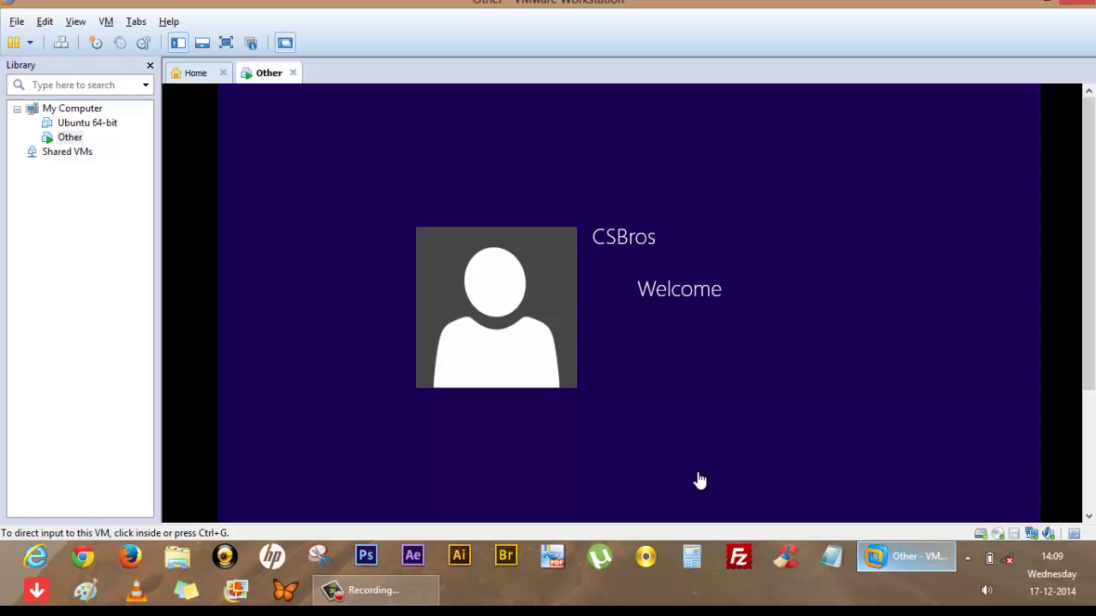
{"action": "left_click", "coordinate": [226, 45]}
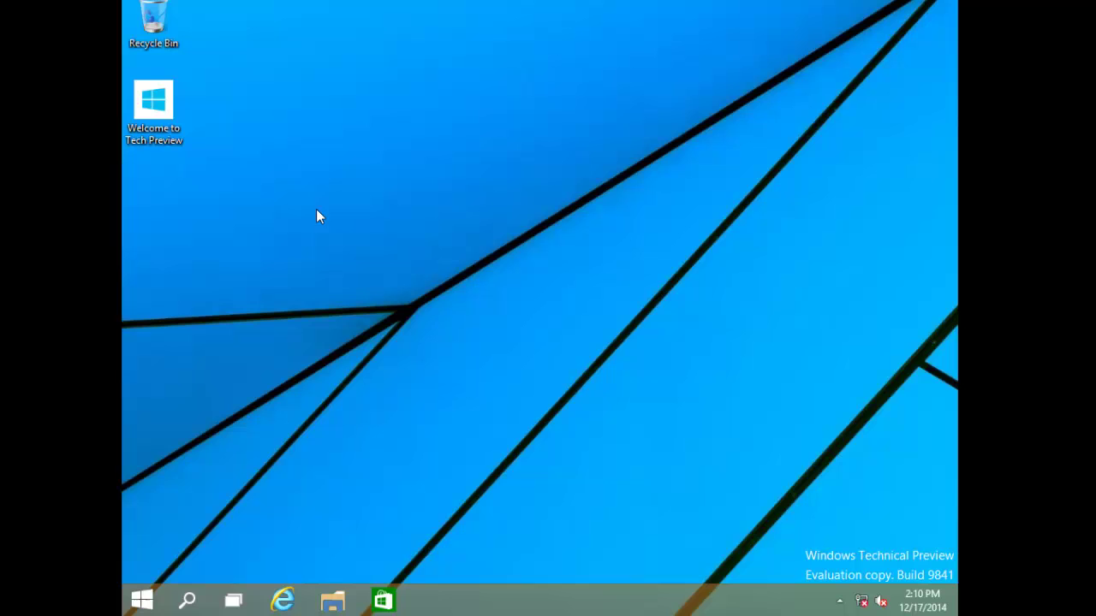
- Refresh the desktop twice from its right-click menu
{"action": "right_click", "coordinate": [304, 247]}
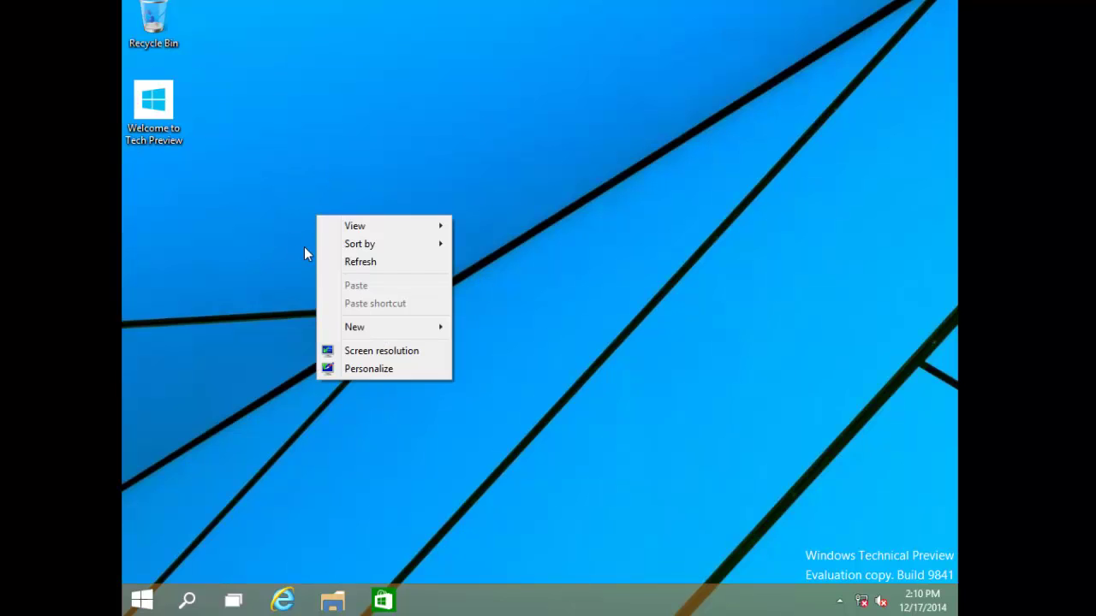
{"action": "left_click", "coordinate": [378, 261]}
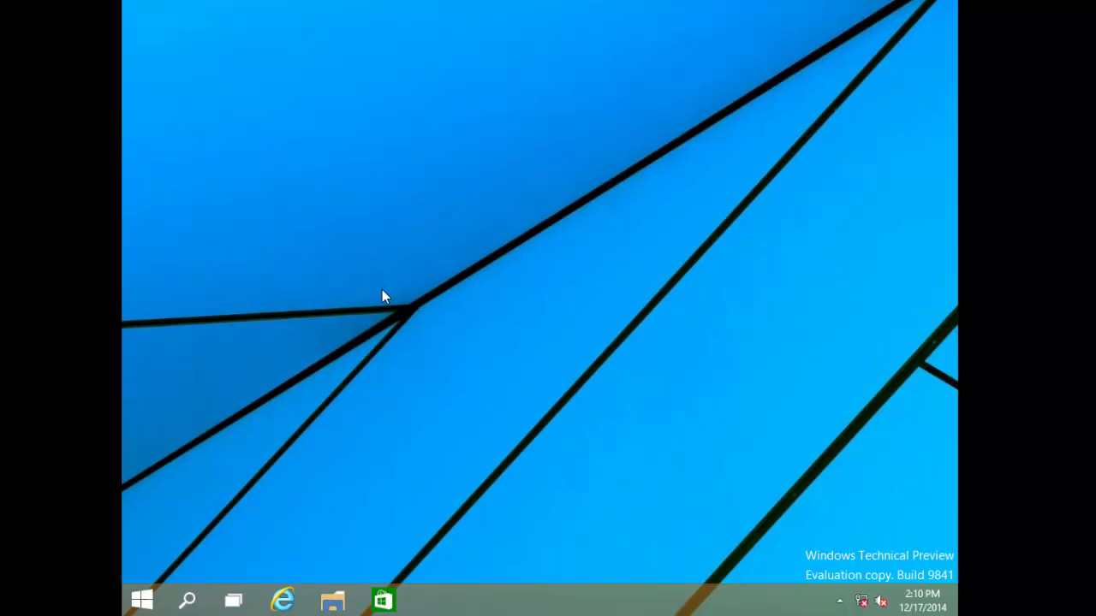
{"action": "right_click", "coordinate": [357, 257]}
{"action": "left_click", "coordinate": [369, 298]}
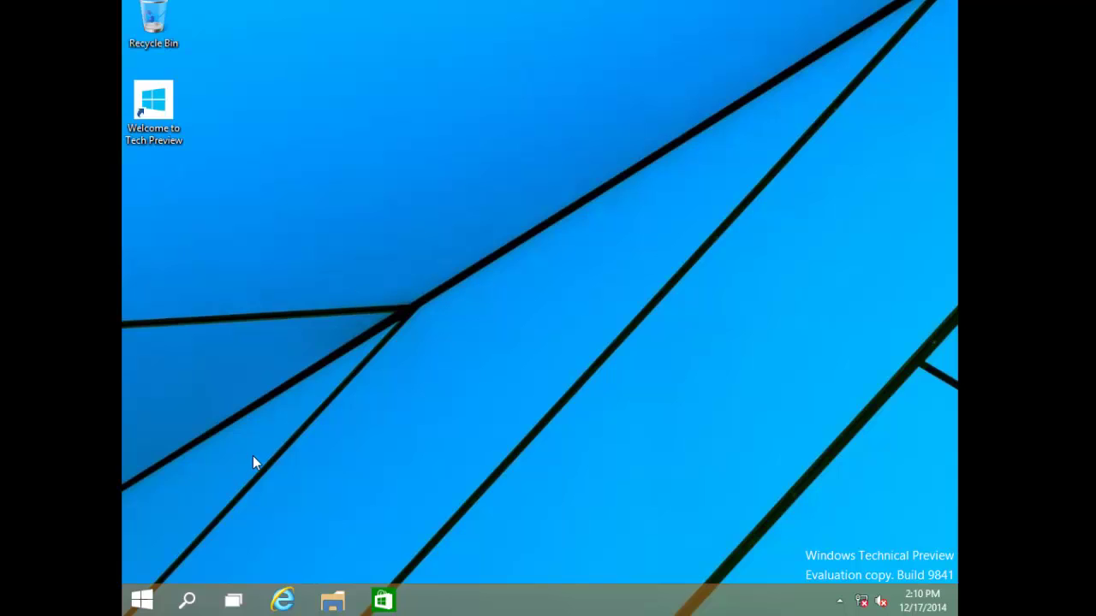
- Open the Start menu to show the app list and live tiles
{"action": "left_click", "coordinate": [143, 602]}
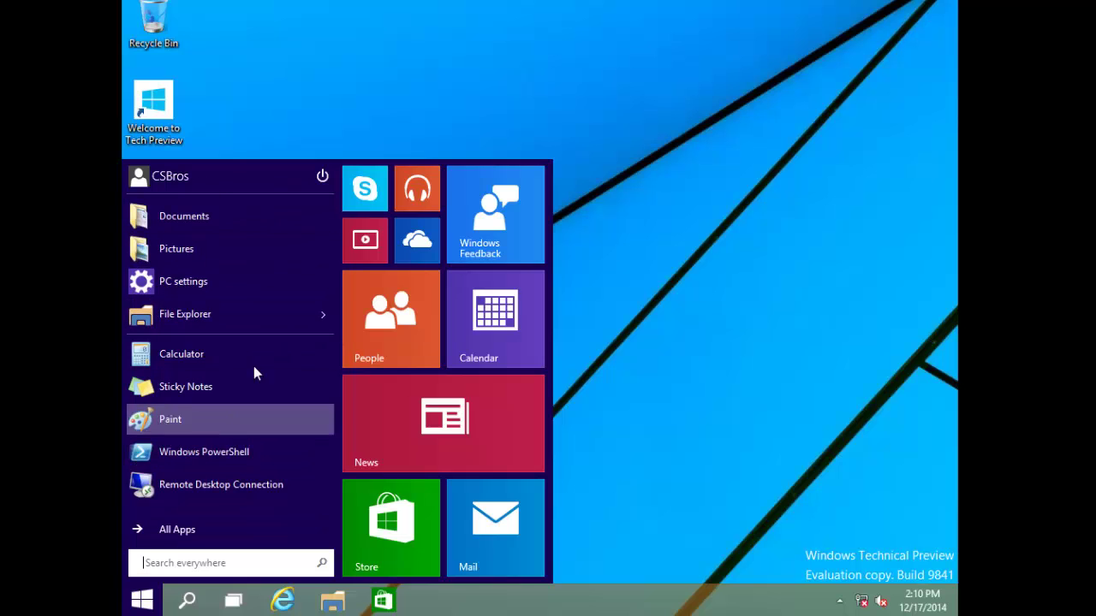
{"action": "mouse_move", "coordinate": [230, 314]}
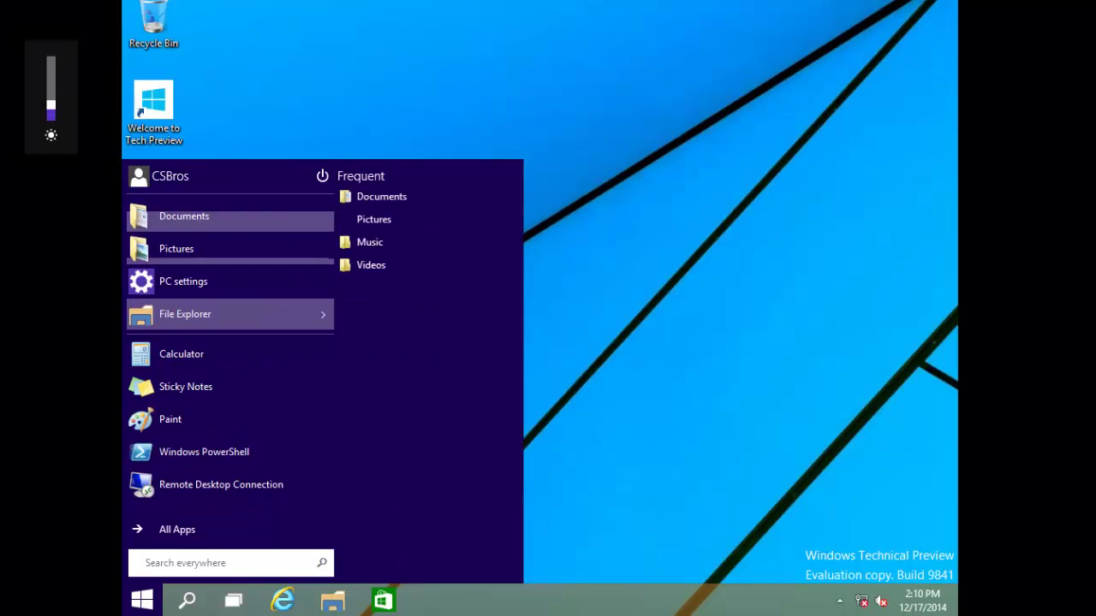
{"action": "left_click", "coordinate": [563, 428]}
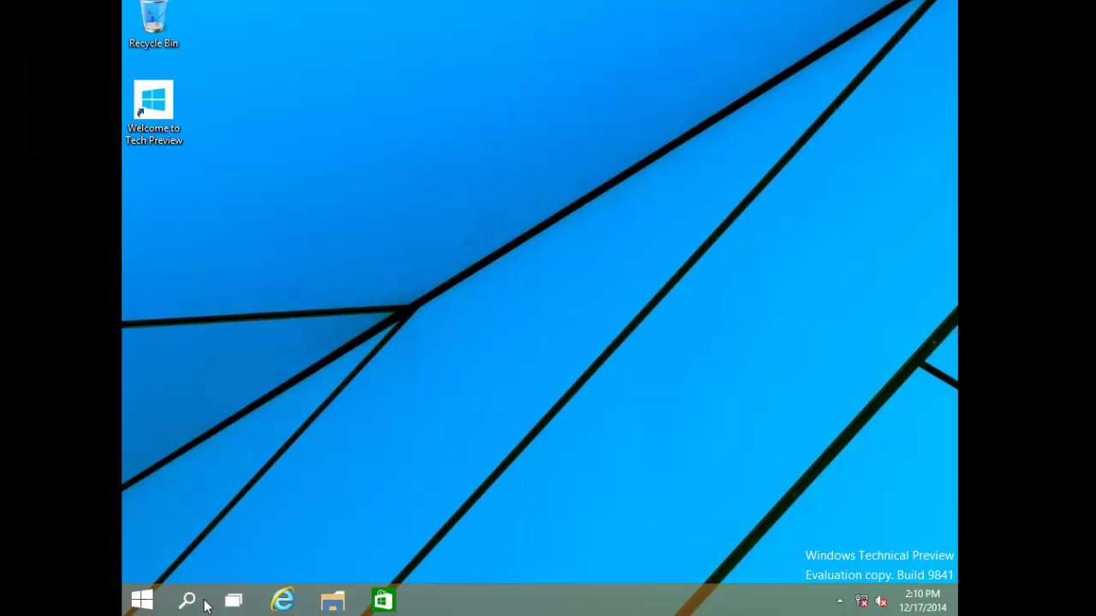
{"action": "left_click", "coordinate": [152, 601]}
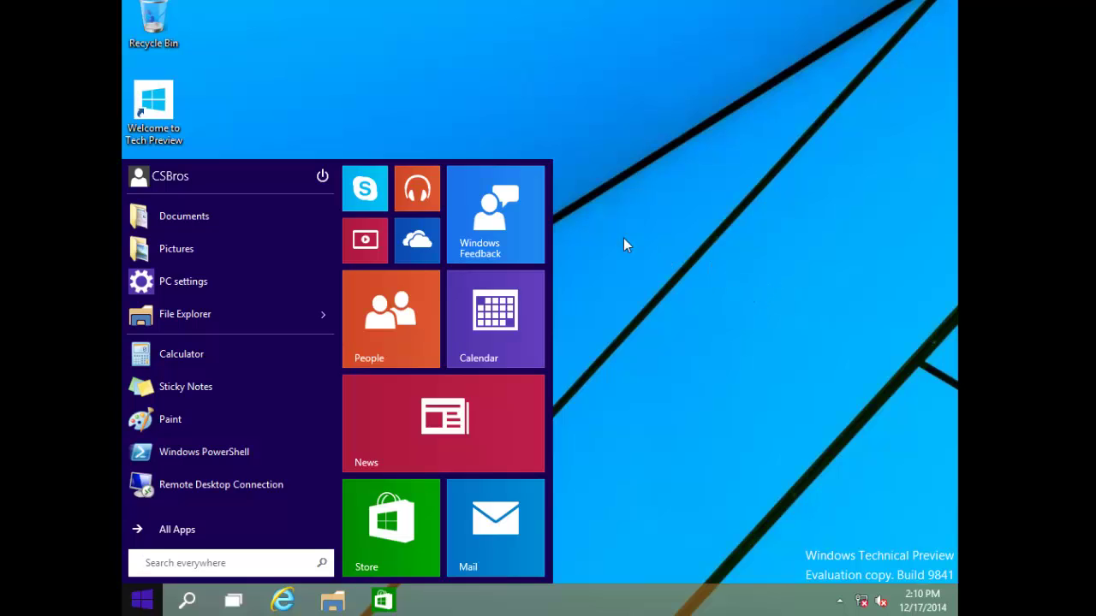
- Pin the desktop Recycle Bin to Start
{"action": "left_click", "coordinate": [638, 200]}
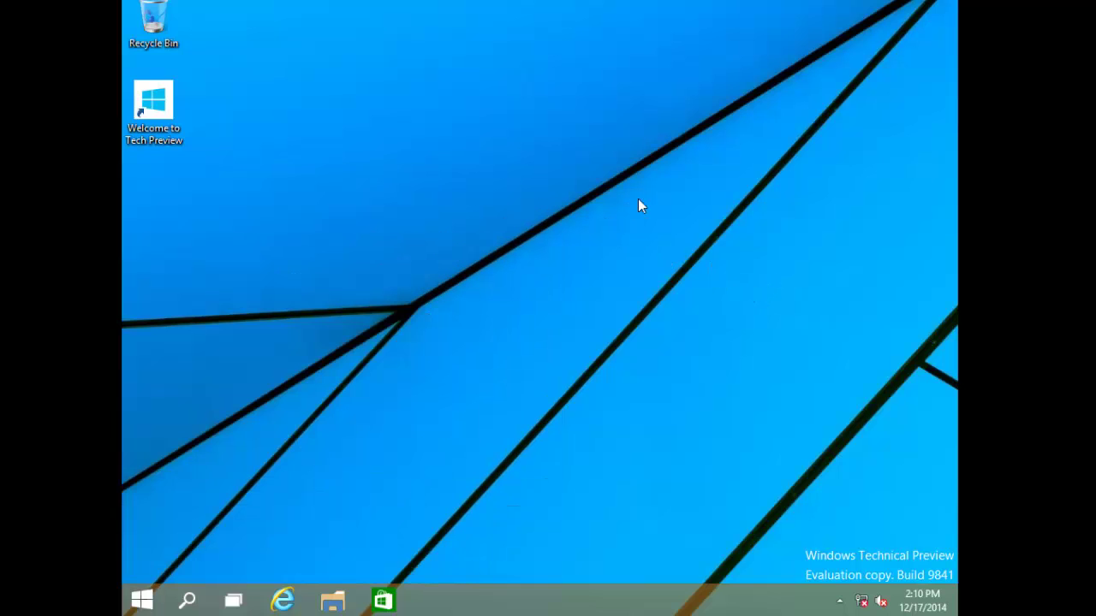
{"action": "right_click", "coordinate": [158, 34]}
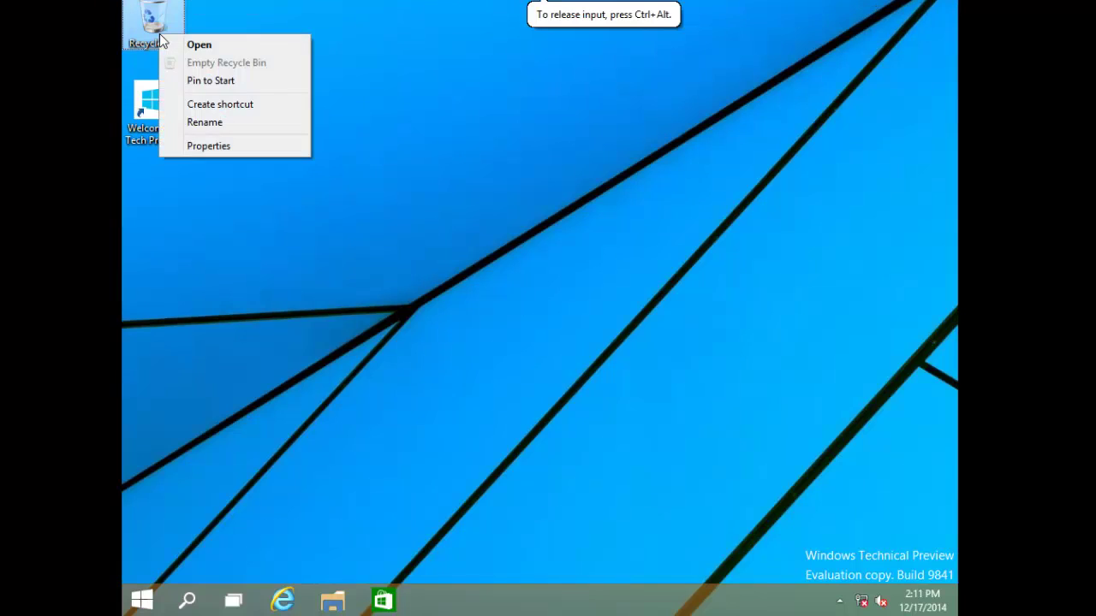
{"action": "left_click", "coordinate": [185, 80]}
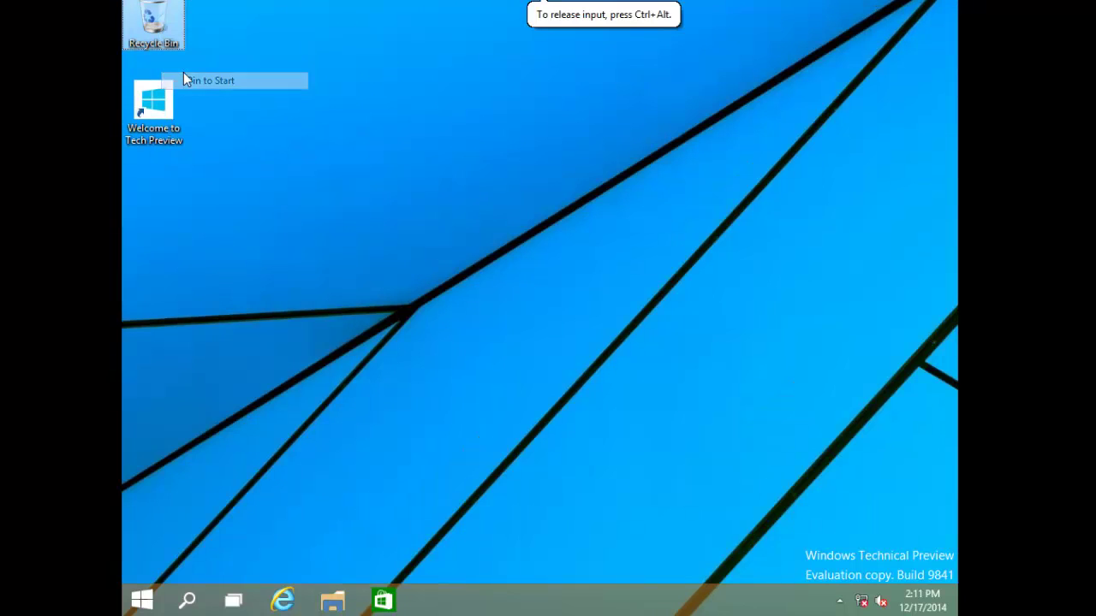
- Pin the Recycle Bin tile from the Start menu to the taskbar
{"action": "left_click", "coordinate": [142, 600]}
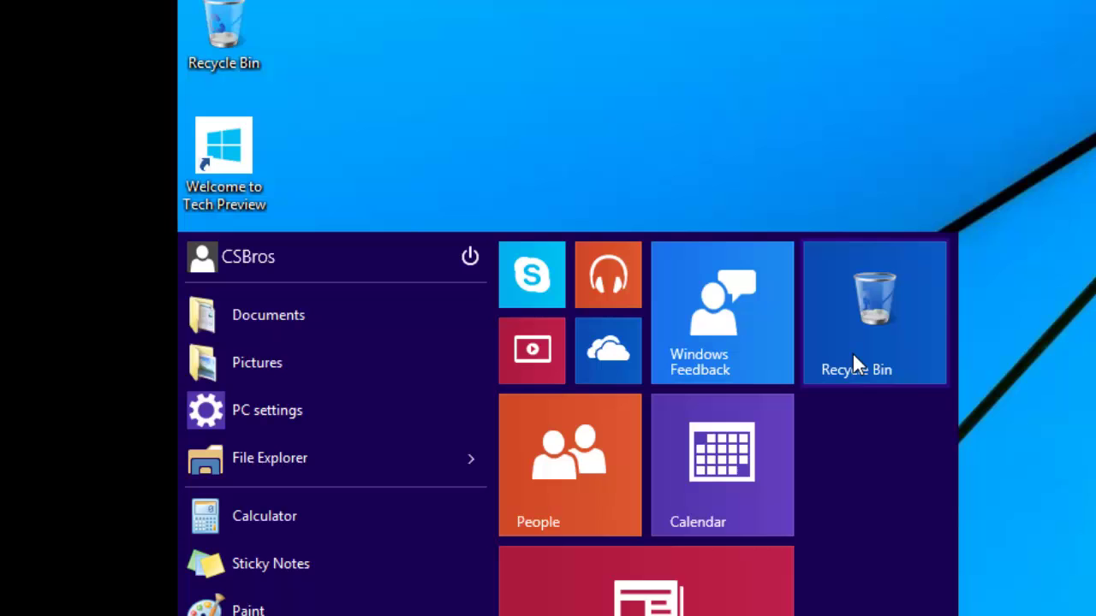
{"action": "right_click", "coordinate": [875, 309]}
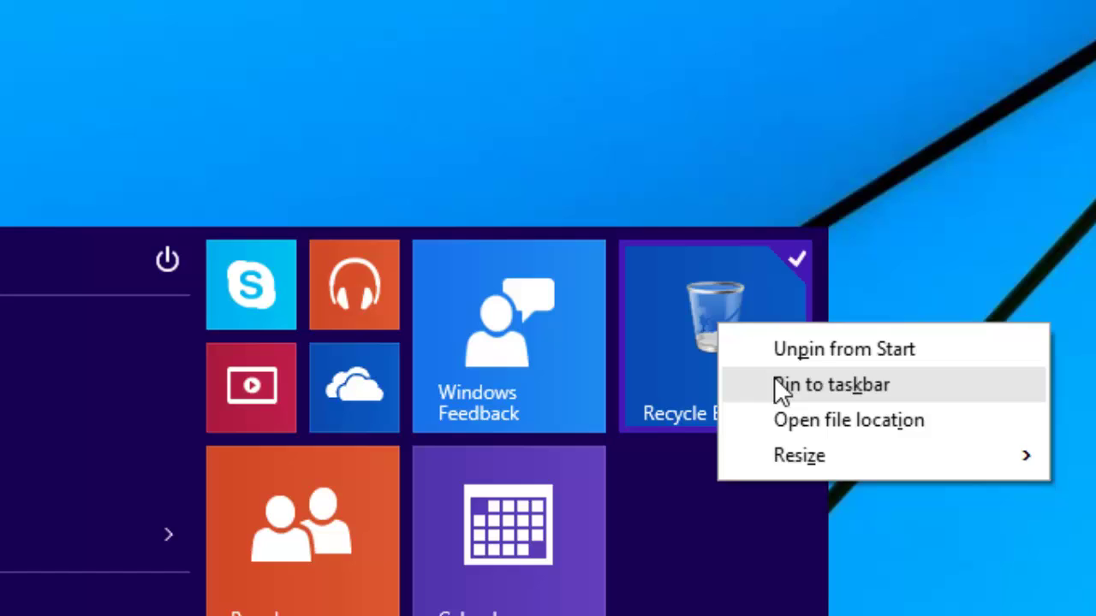
{"action": "left_click", "coordinate": [775, 381]}
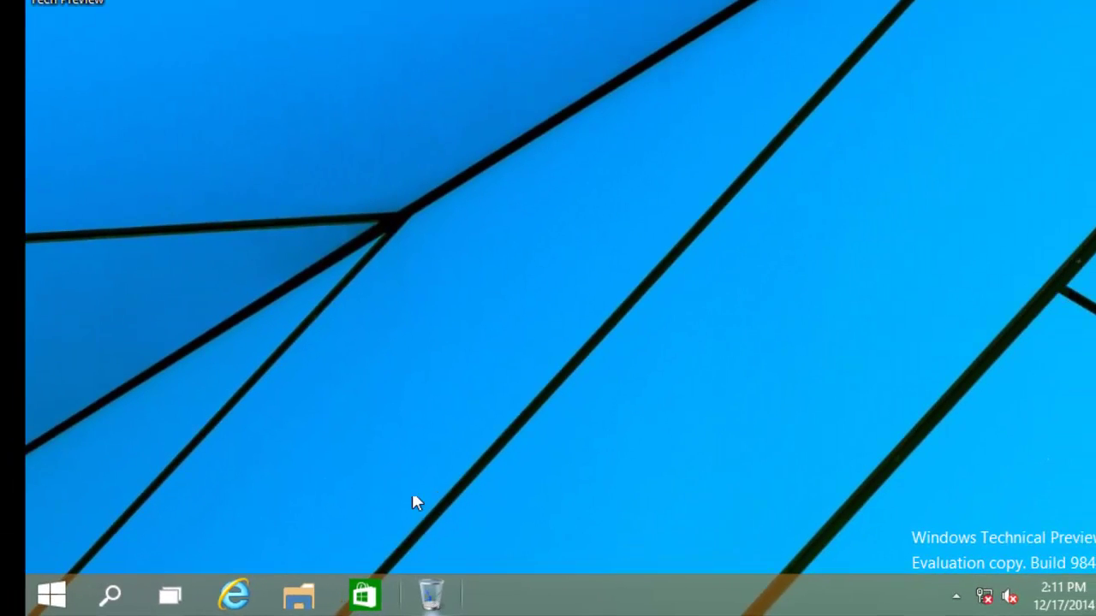
- Move the Calendar tile below Windows Feedback and unpin the Recycle Bin tile from Start
{"action": "left_click", "coordinate": [51, 595]}
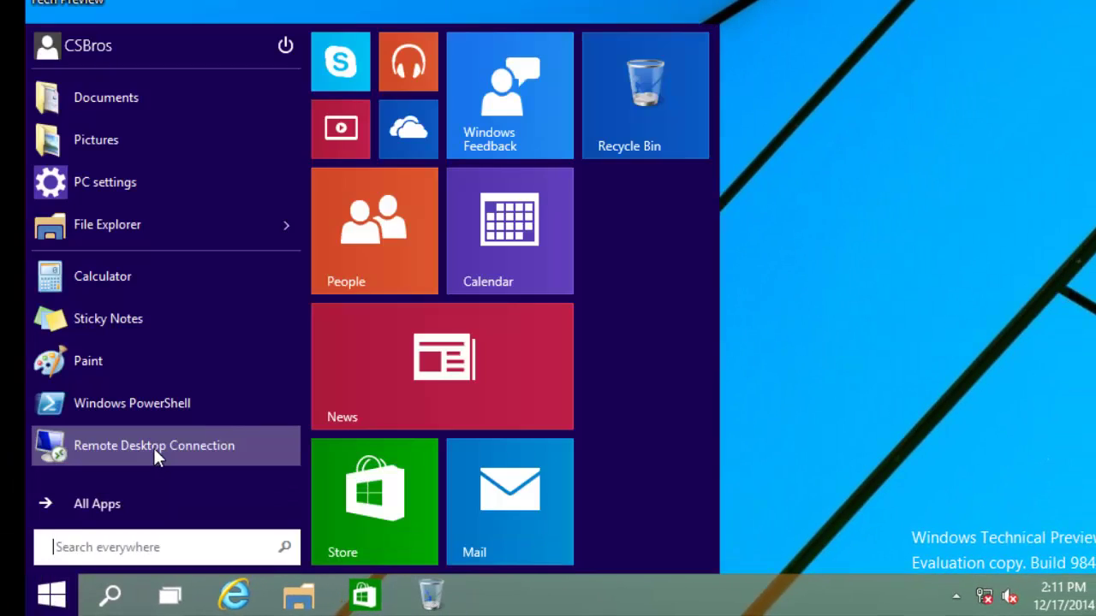
{"action": "mouse_move", "coordinate": [470, 223]}
{"action": "left_mouse_down"}
{"action": "mouse_move", "coordinate": [667, 210]}
{"action": "mouse_move", "coordinate": [601, 231]}
{"action": "left_mouse_up"}
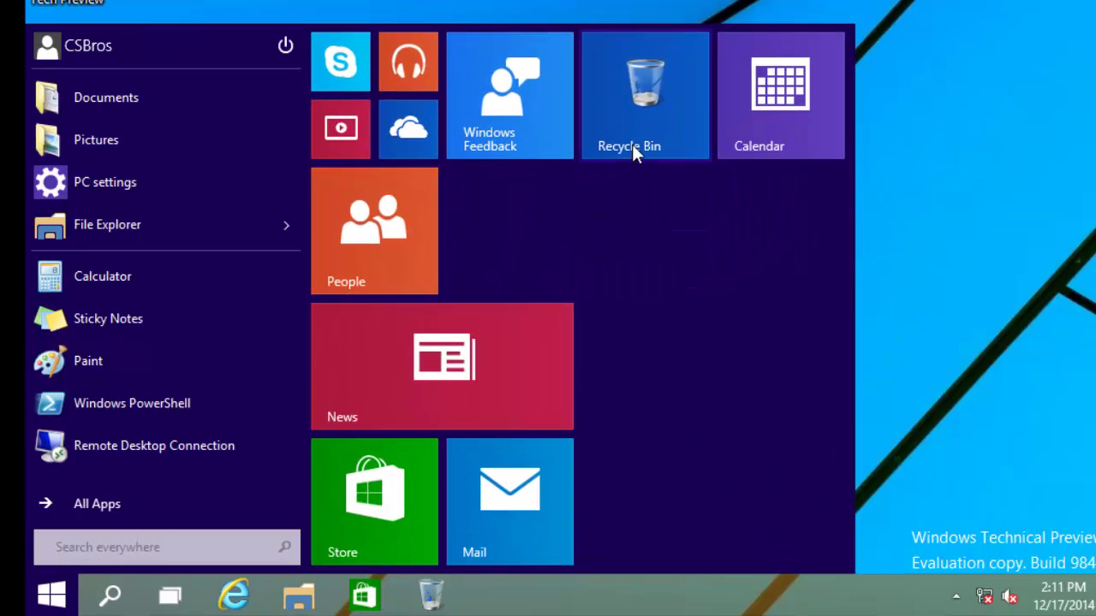
{"action": "left_click_drag", "start_coordinate": [742, 97], "coordinate": [528, 255]}
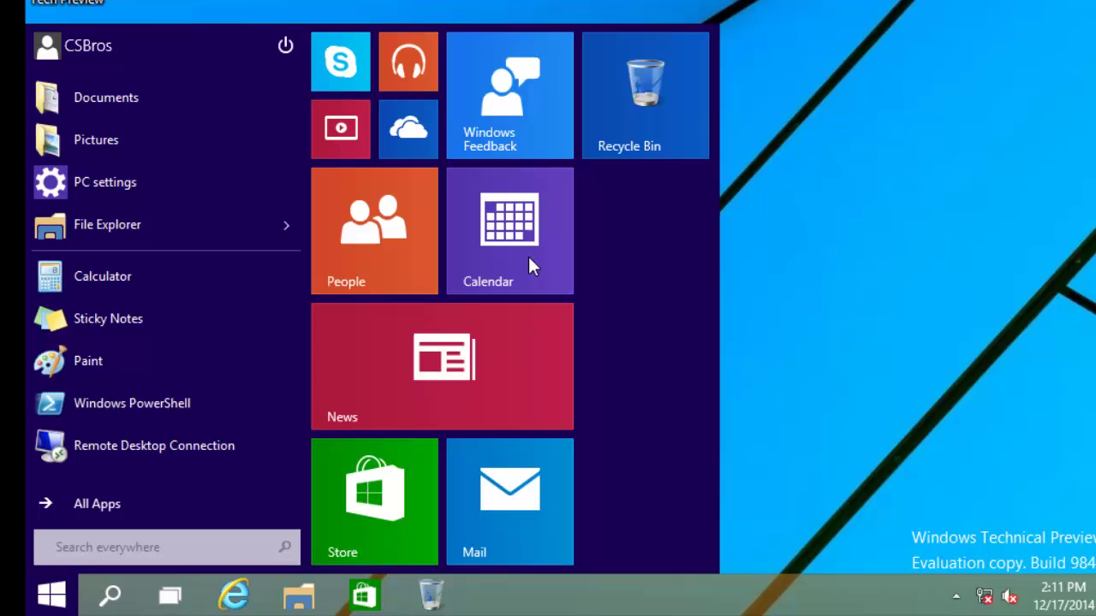
{"action": "left_click_drag", "start_coordinate": [600, 166], "coordinate": [651, 102]}
{"action": "right_click", "coordinate": [659, 103]}
{"action": "left_click", "coordinate": [702, 123]}
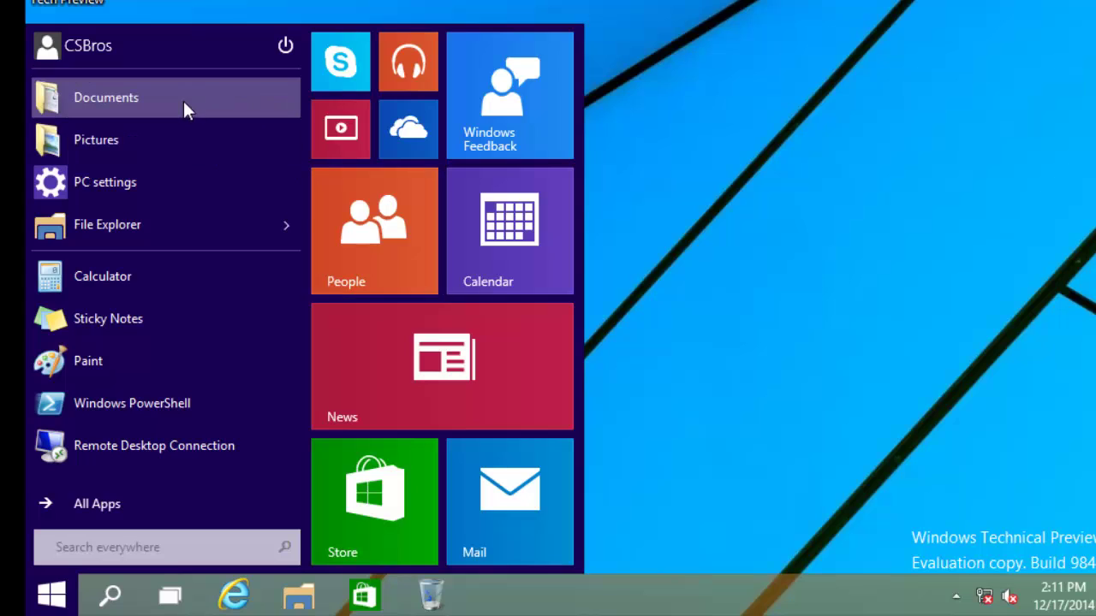
- Drag Documents below PC settings in the Start menu's pinned places
{"action": "right_click", "coordinate": [183, 101]}
{"action": "left_click", "coordinate": [163, 101]}
{"action": "mouse_move", "coordinate": [162, 98]}
{"action": "left_mouse_down"}
{"action": "mouse_move", "coordinate": [153, 211]}
{"action": "mouse_move", "coordinate": [173, 122]}
{"action": "left_mouse_up"}
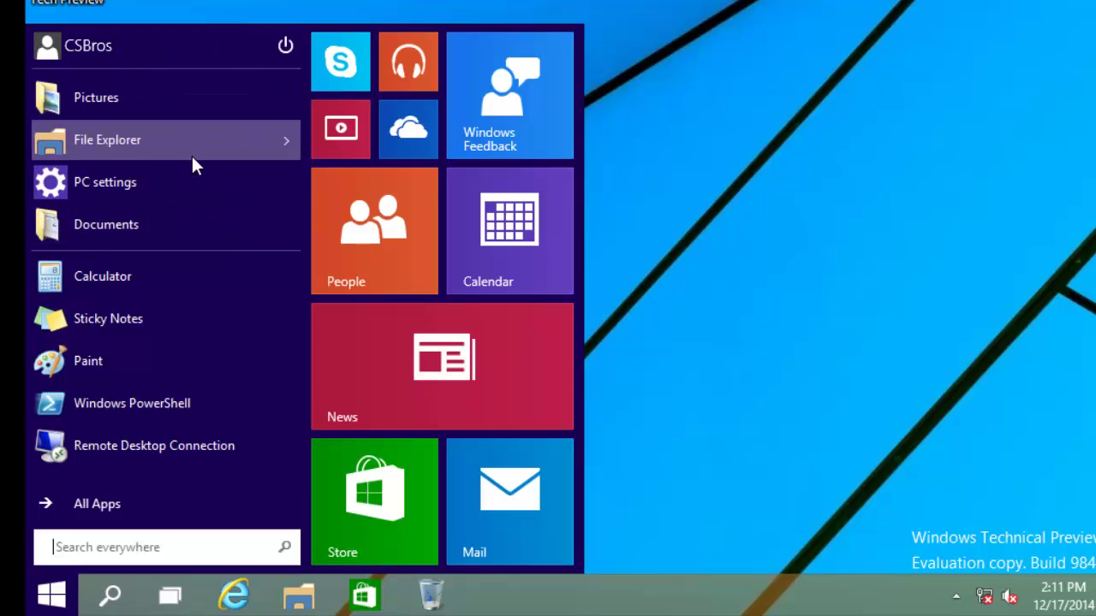
{"action": "left_click", "coordinate": [286, 139]}
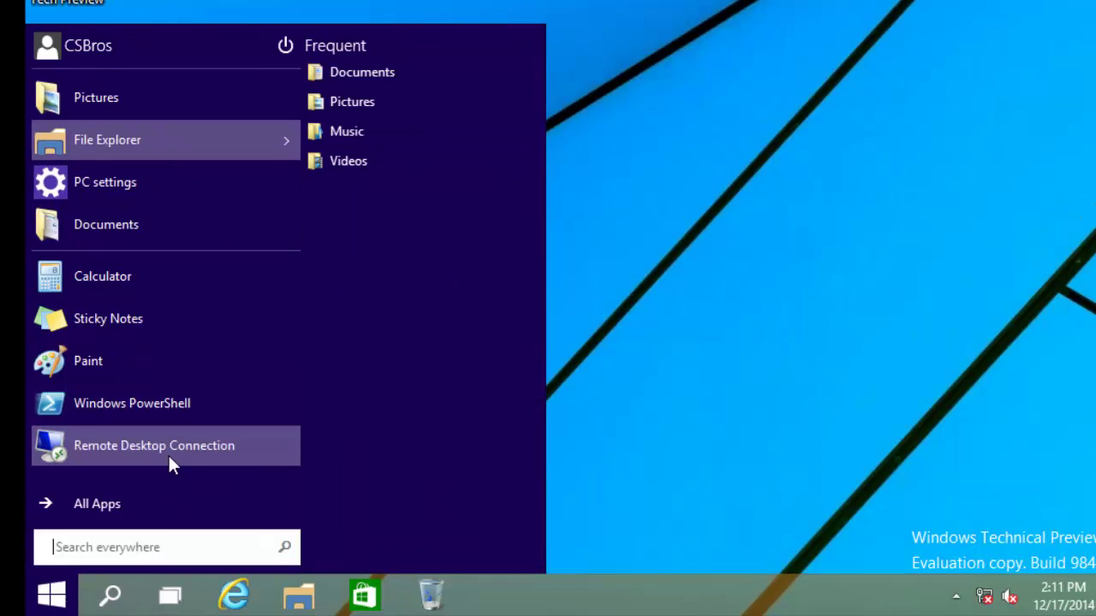
{"action": "left_click", "coordinate": [710, 366]}
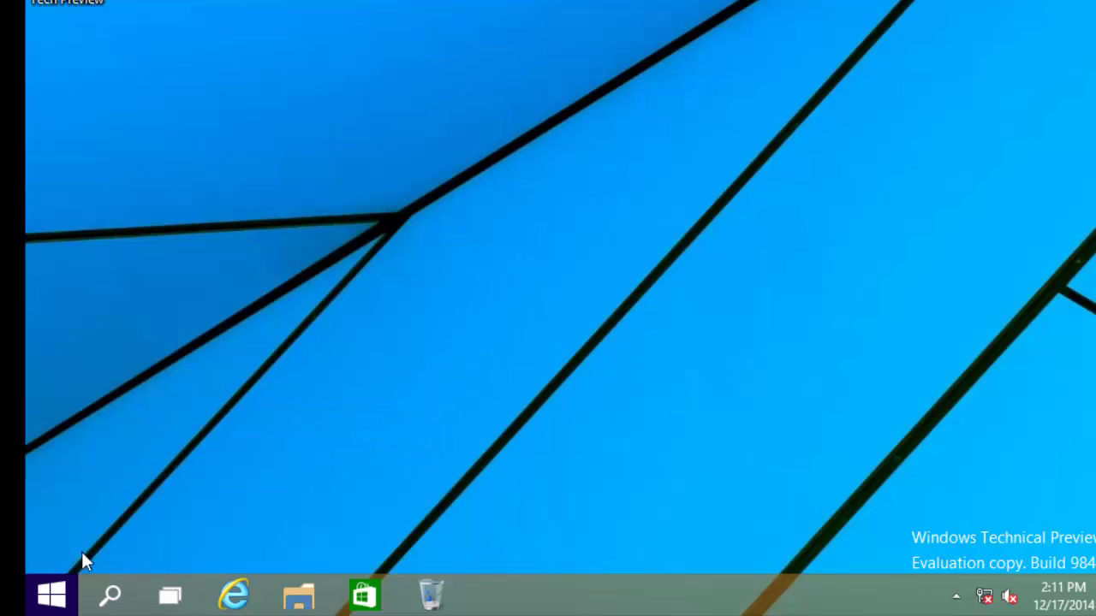
{"action": "left_click", "coordinate": [52, 595]}
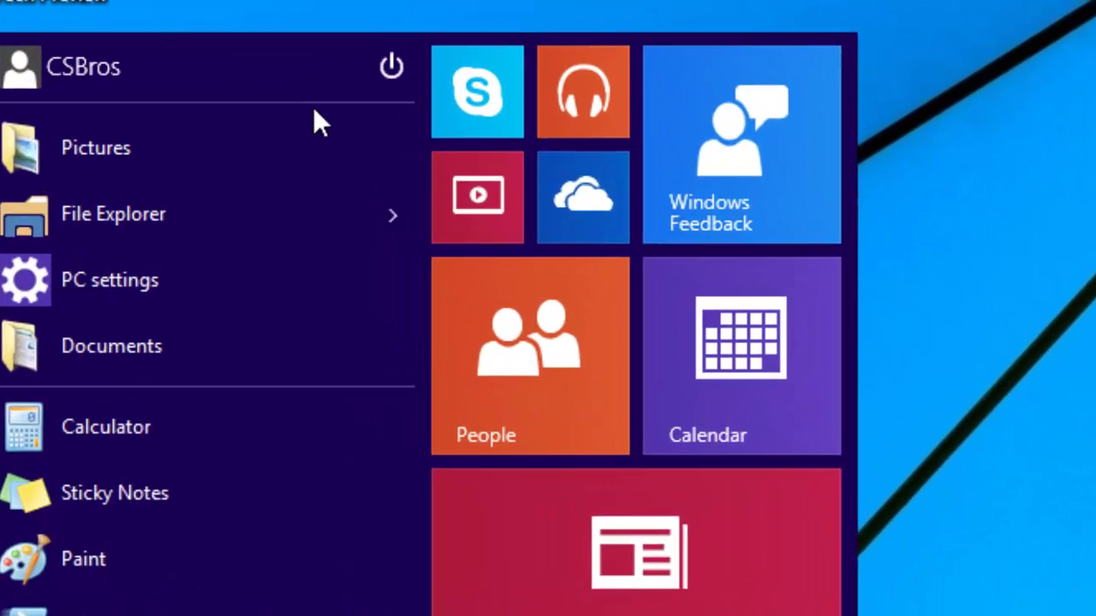
- Via Personalize, preview yellow and purple, then choose pink as the taskbar and border colour
{"action": "right_click", "coordinate": [235, 72]}
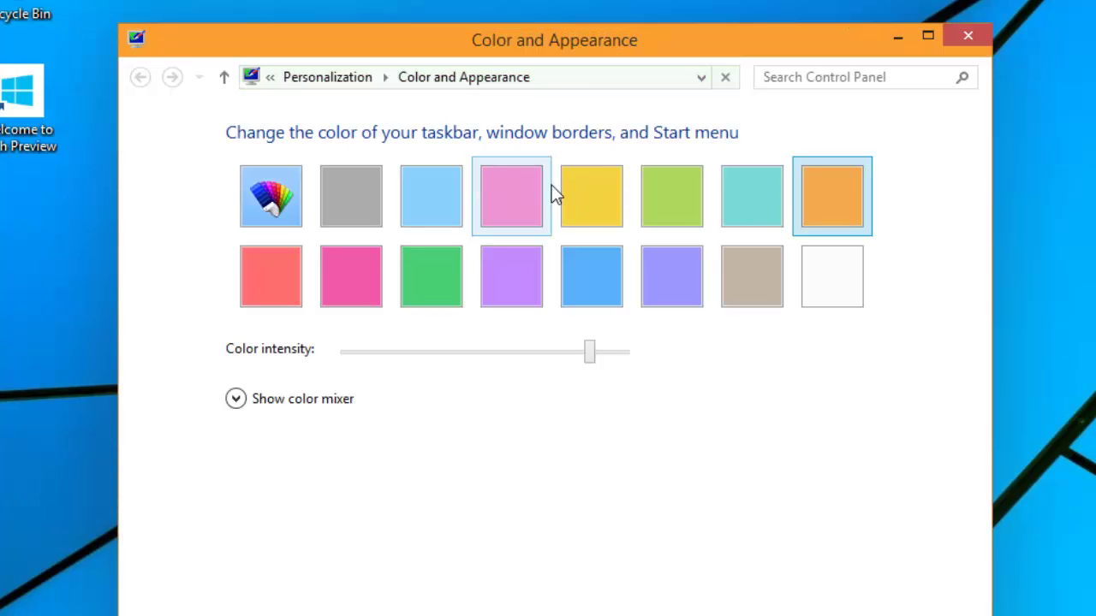
{"action": "left_click", "coordinate": [579, 198]}
{"action": "left_click", "coordinate": [579, 190]}
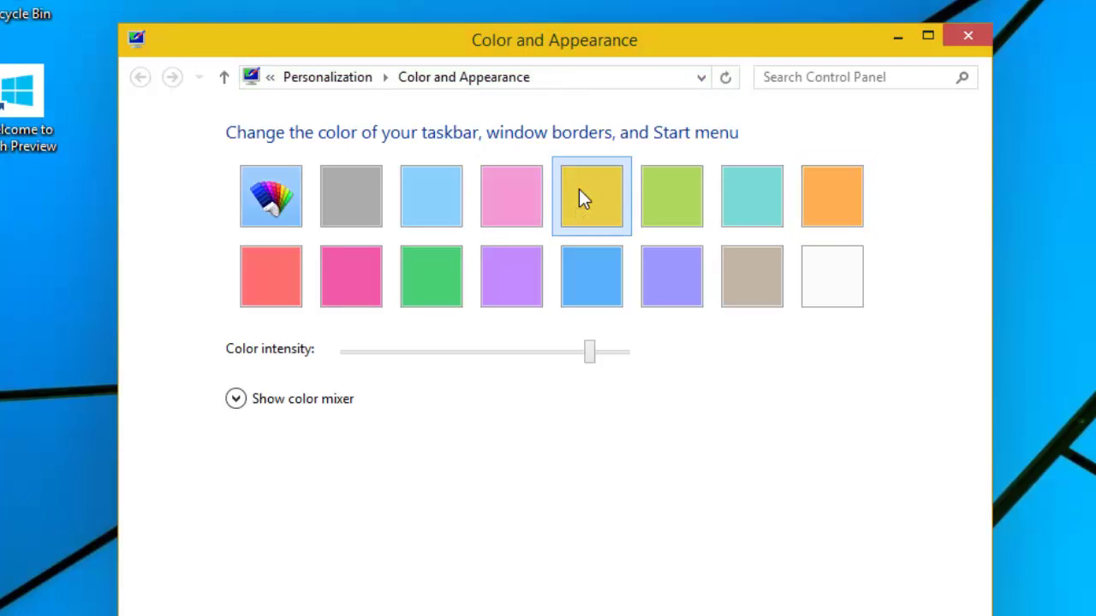
{"action": "left_click", "coordinate": [637, 267]}
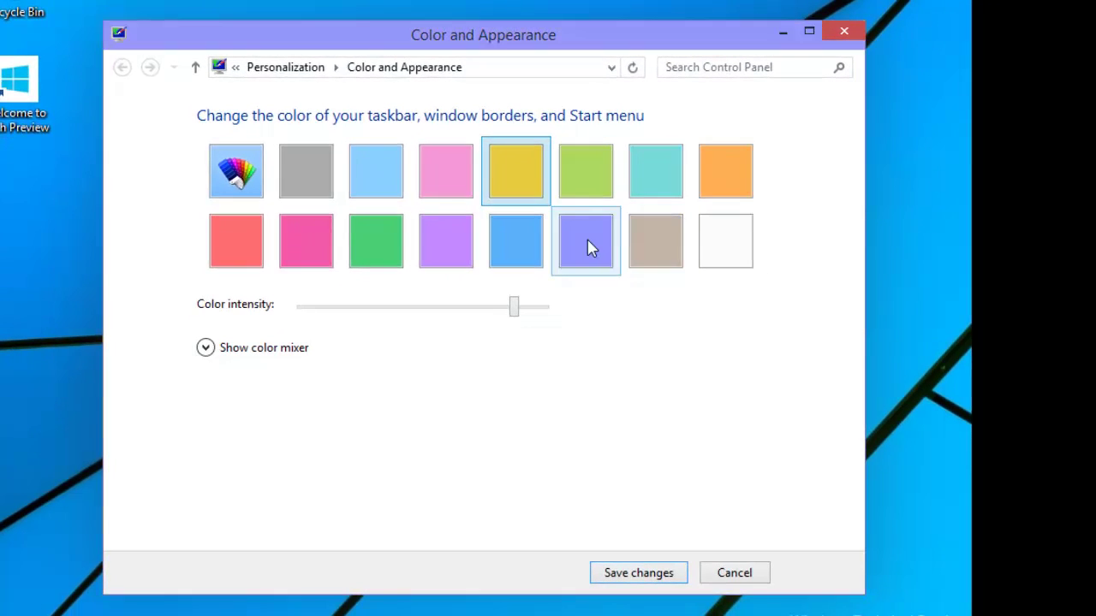
{"action": "left_click", "coordinate": [325, 252]}
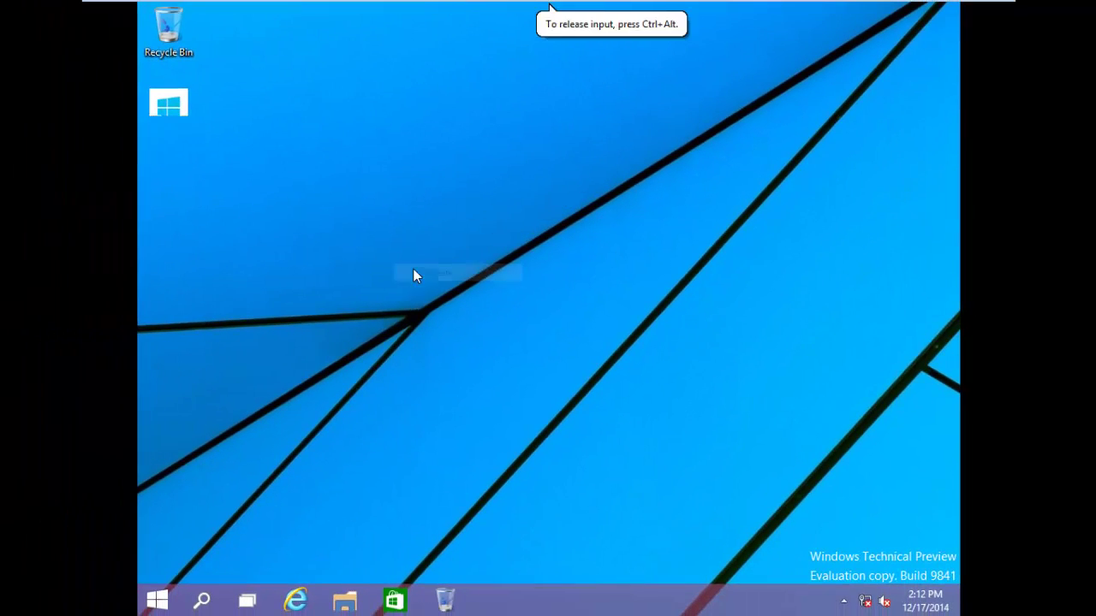
- Launch Command Prompt by searching 'cmd' from the Start menu
{"action": "left_click", "coordinate": [156, 599]}
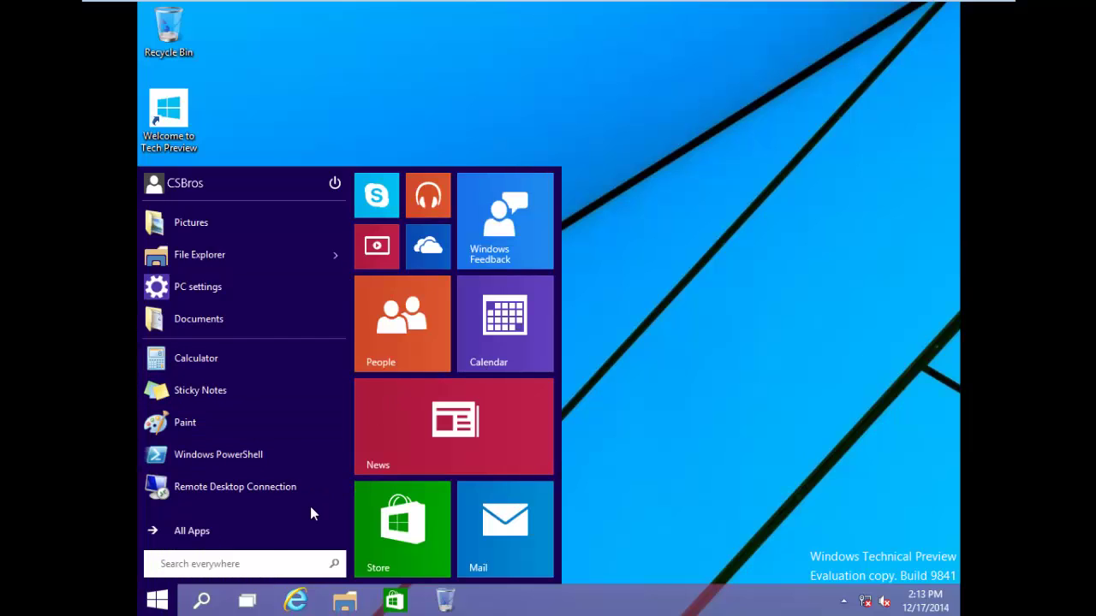
{"action": "left_click", "coordinate": [243, 563]}
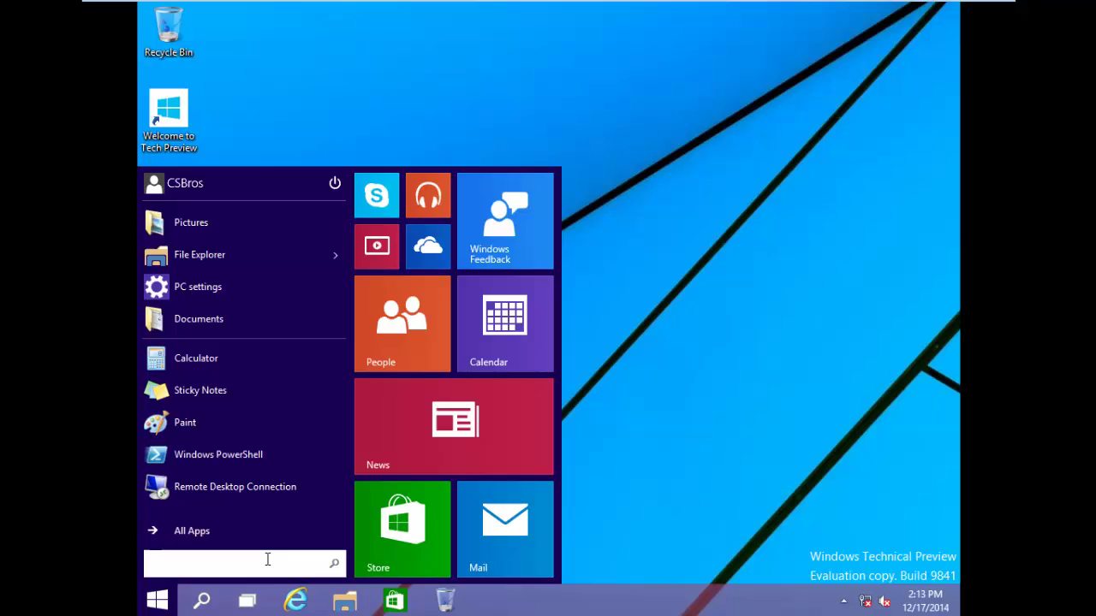
{"action": "type", "text": "cmd"}
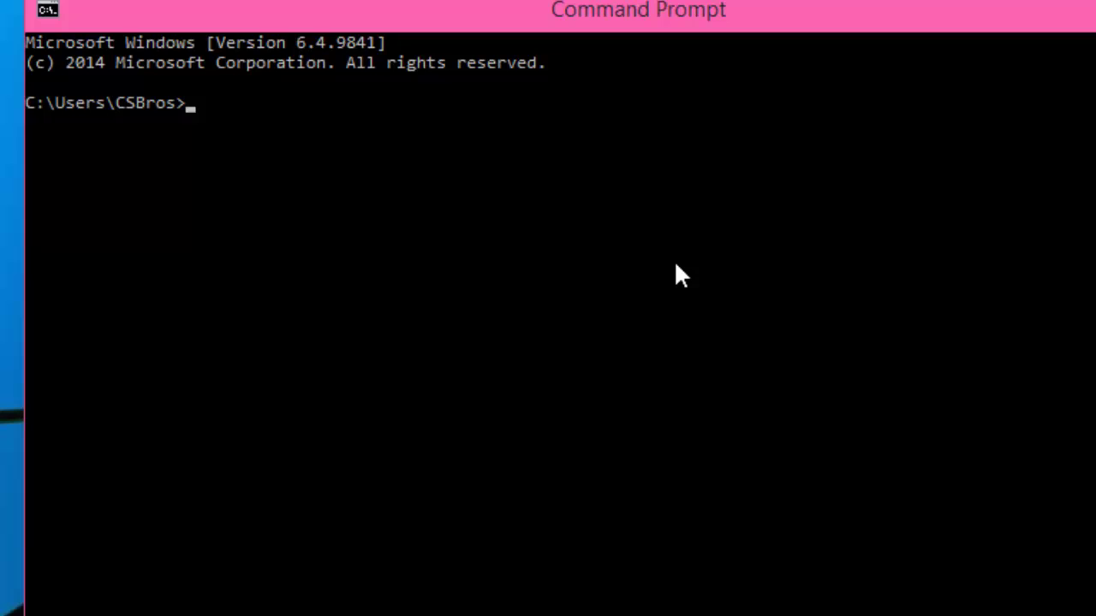
{"action": "type", "text": "cd.."}
{"action": "key", "text": "Return"}
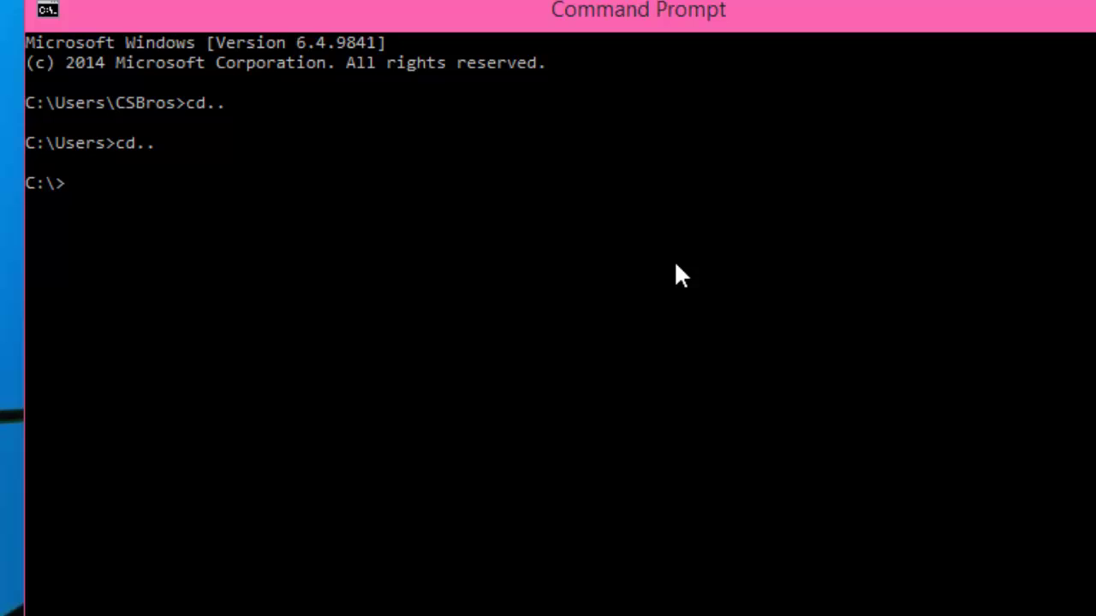
- Select all console text, copy it, and paste it at the prompt
{"action": "key", "text": "ctrl+a"}
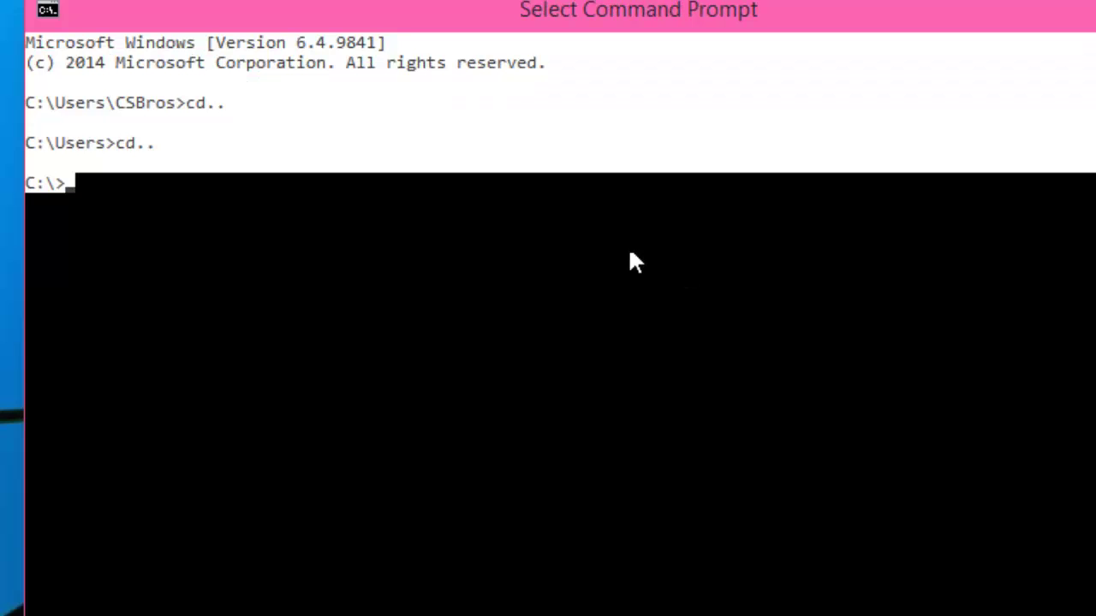
{"action": "left_click", "coordinate": [201, 184]}
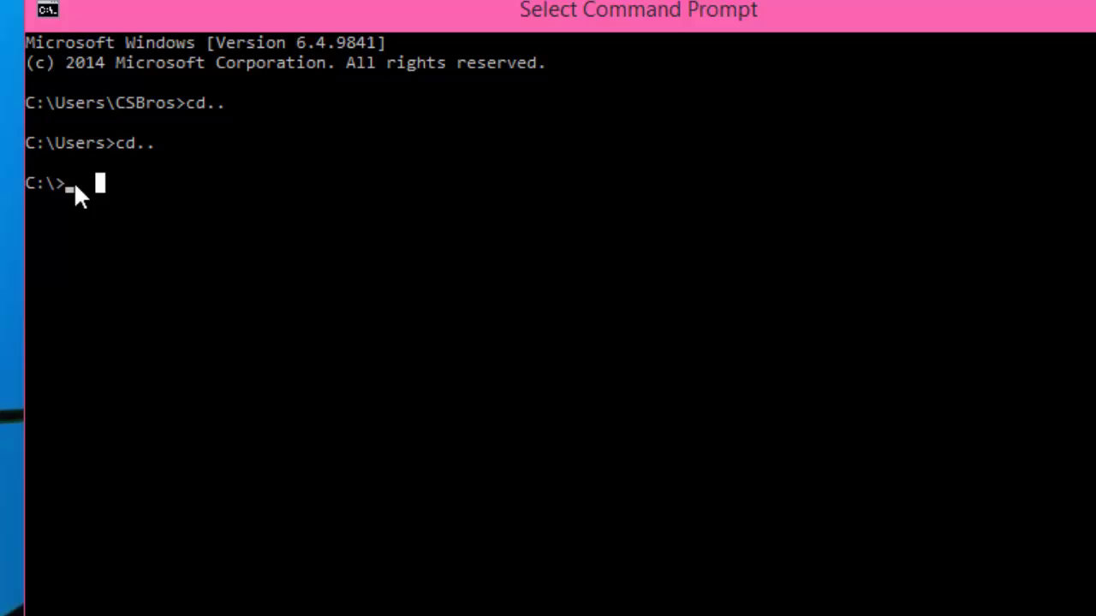
{"action": "key", "text": "ctrl+a"}
{"action": "key", "text": "Return"}
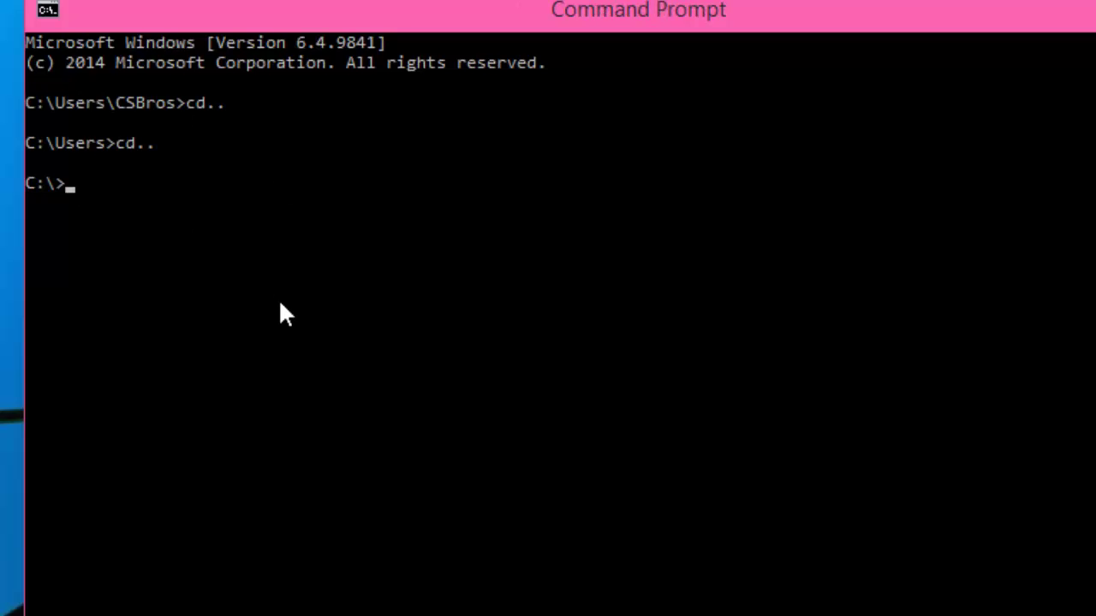
{"action": "type", "text": "Microsoft Windows [Version 6.4.9841] (c) 2014 Microsoft Corporation. All rights reserved.  C:\\Users\\CSBros>cd..  C:\\Users>cd..  C:\\>"}
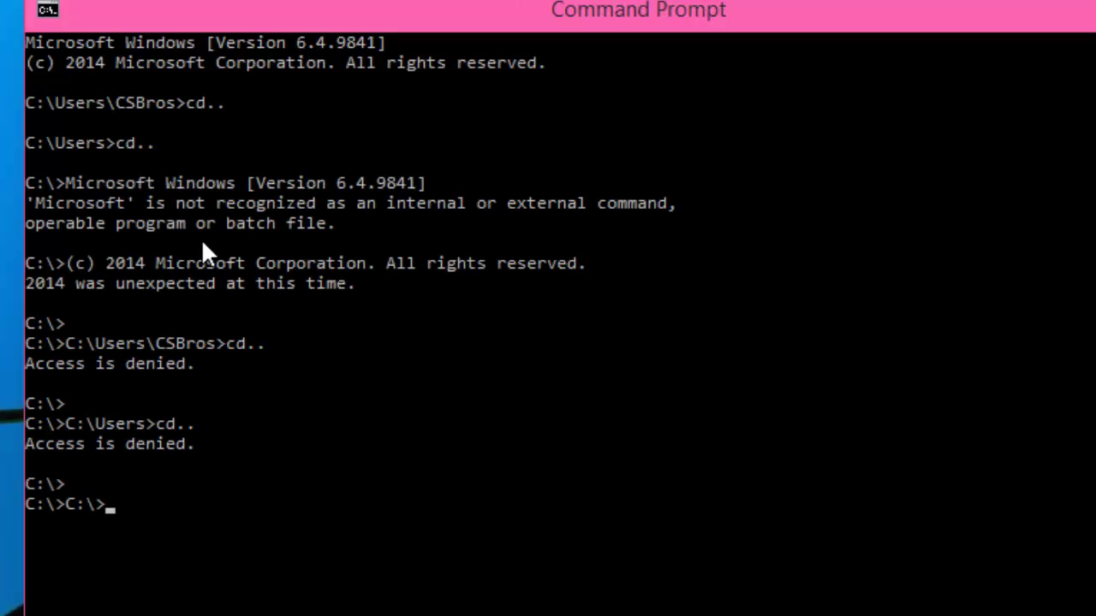
- Select several blocks of console text, including copyright to 'Access is denied', then clear the selection
{"action": "mouse_move", "coordinate": [29, 182]}
{"action": "left_mouse_down"}
{"action": "mouse_move", "coordinate": [97, 255]}
{"action": "mouse_move", "coordinate": [146, 420]}
{"action": "left_mouse_up"}
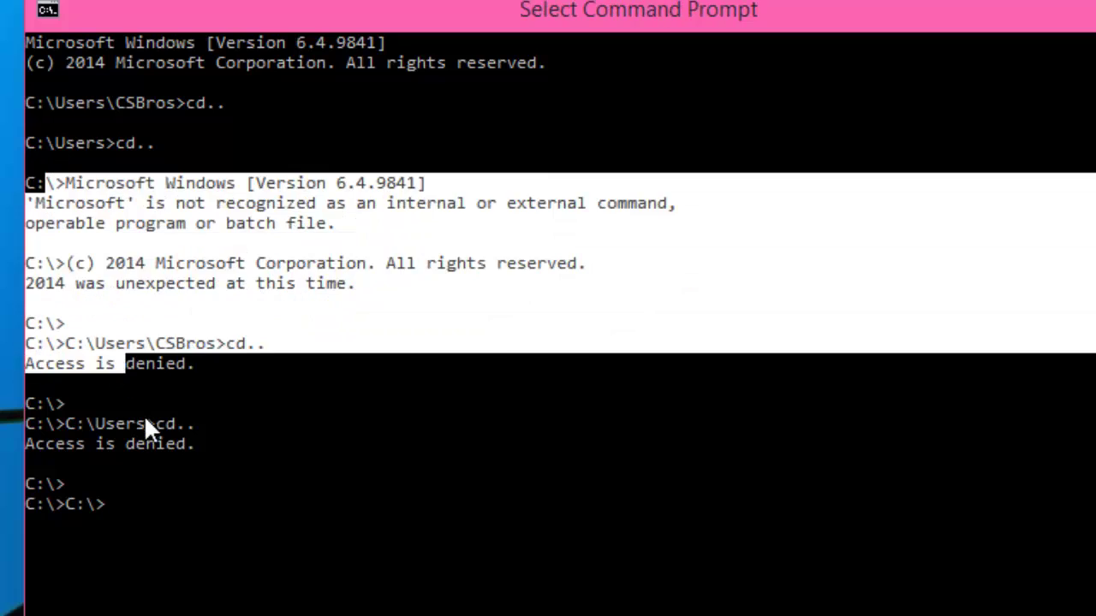
{"action": "left_click", "coordinate": [150, 423]}
{"action": "left_click", "coordinate": [107, 506]}
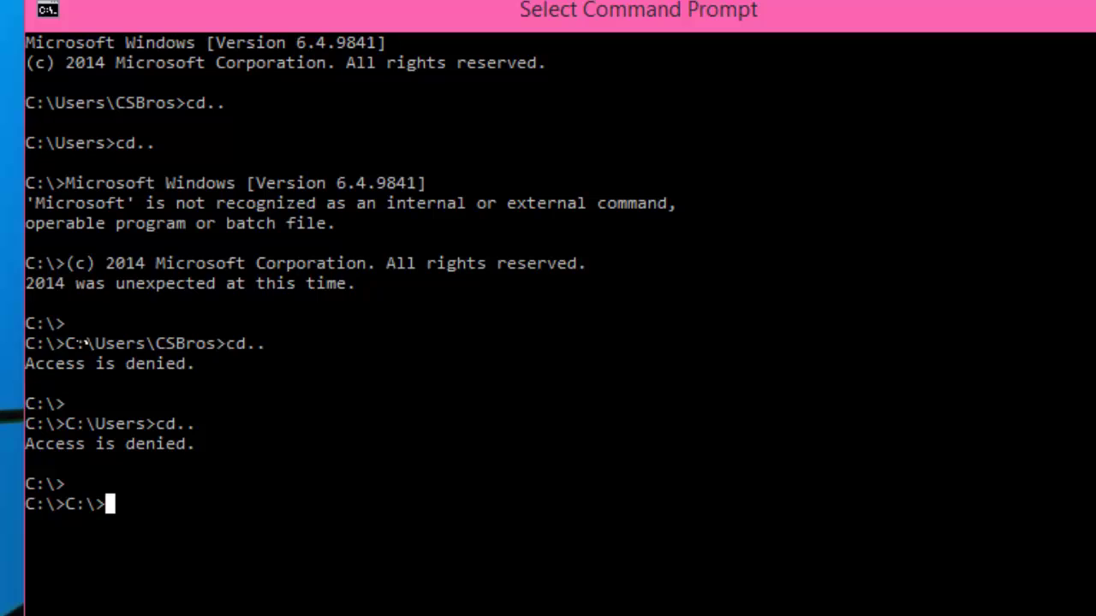
{"action": "left_click_drag", "start_coordinate": [56, 259], "coordinate": [105, 383]}
{"action": "left_click_drag", "start_coordinate": [56, 102], "coordinate": [112, 366]}
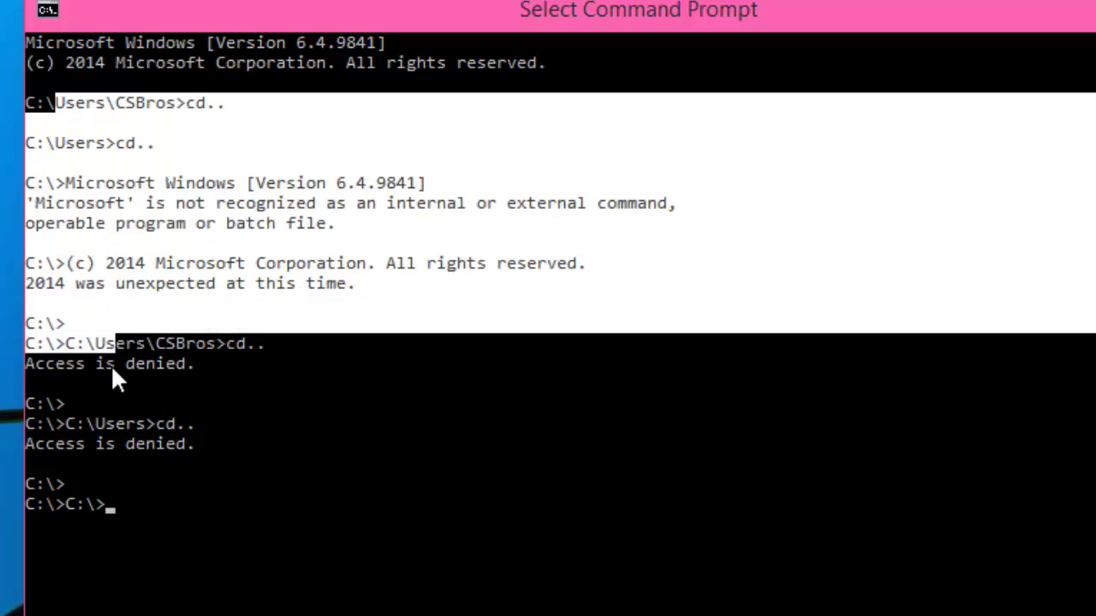
{"action": "left_click", "coordinate": [130, 425]}
{"action": "left_click", "coordinate": [129, 505]}
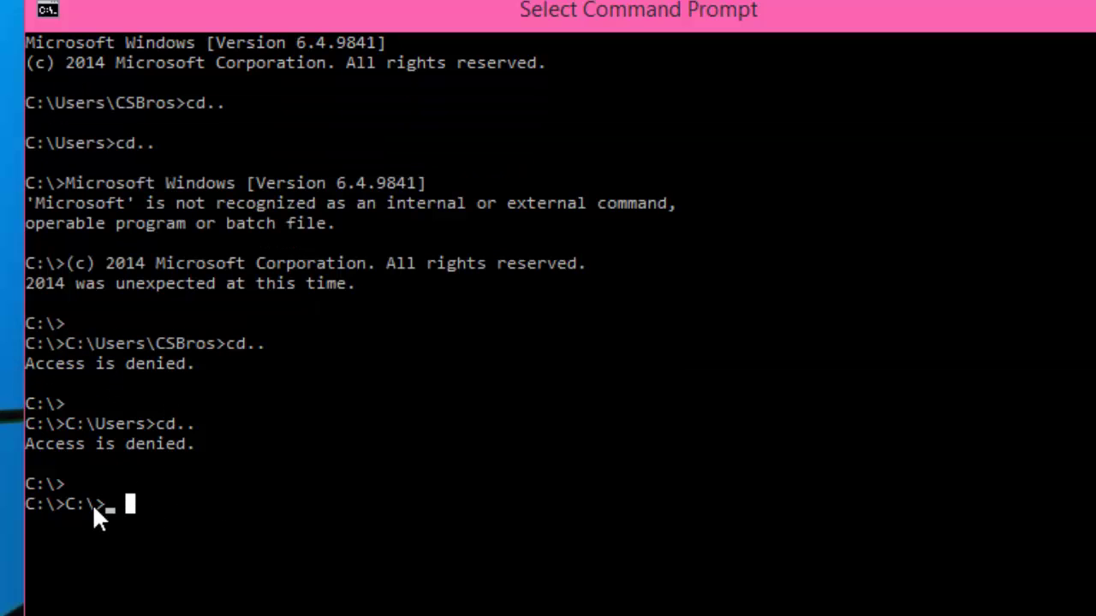
{"action": "key", "text": "BackSpace"}
{"action": "key", "text": "BackSpace"}
{"action": "key", "text": "BackSpace"}
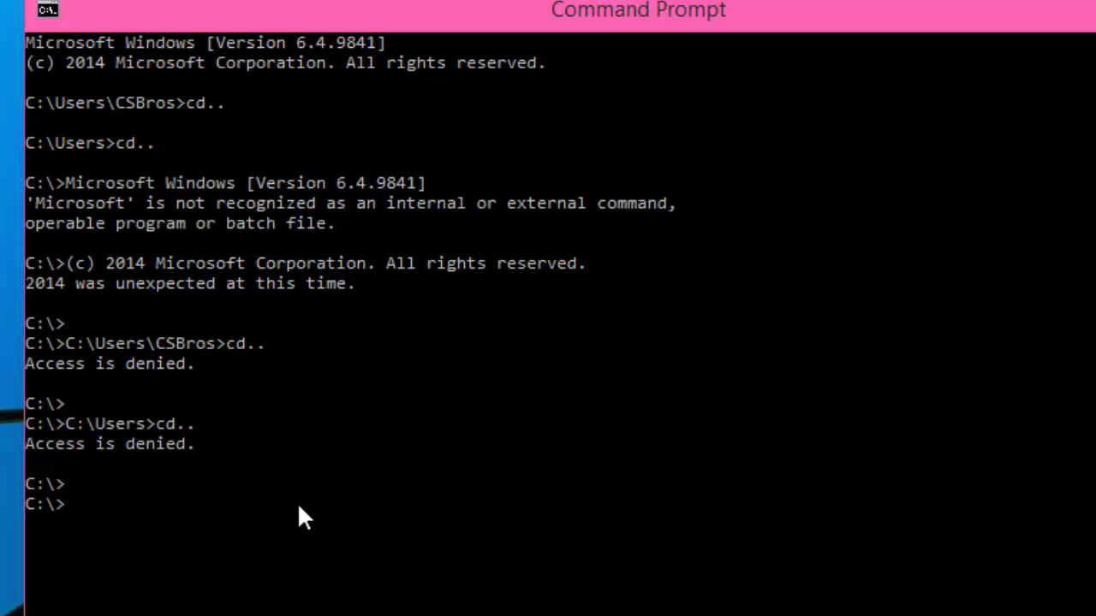
- Bring up the console Find box with Ctrl+F, then cancel it
{"action": "key", "text": "ctrl+f"}
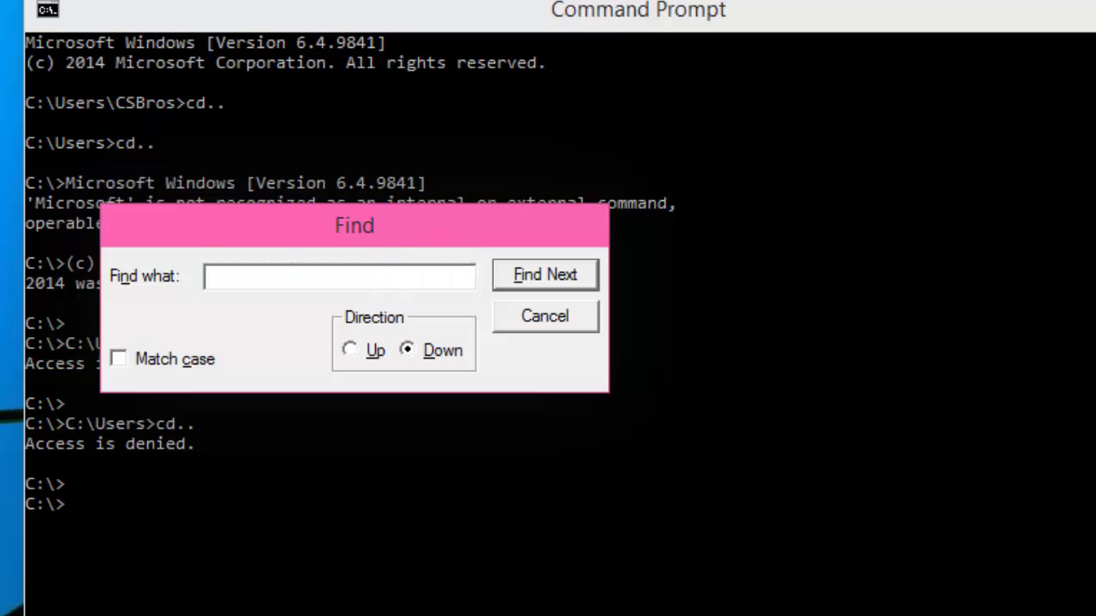
{"action": "type", "text": "cd"}
{"action": "key", "text": "BackSpace"}
{"action": "key", "text": "BackSpace"}
{"action": "left_click", "coordinate": [522, 287]}
{"action": "left_click", "coordinate": [531, 327]}
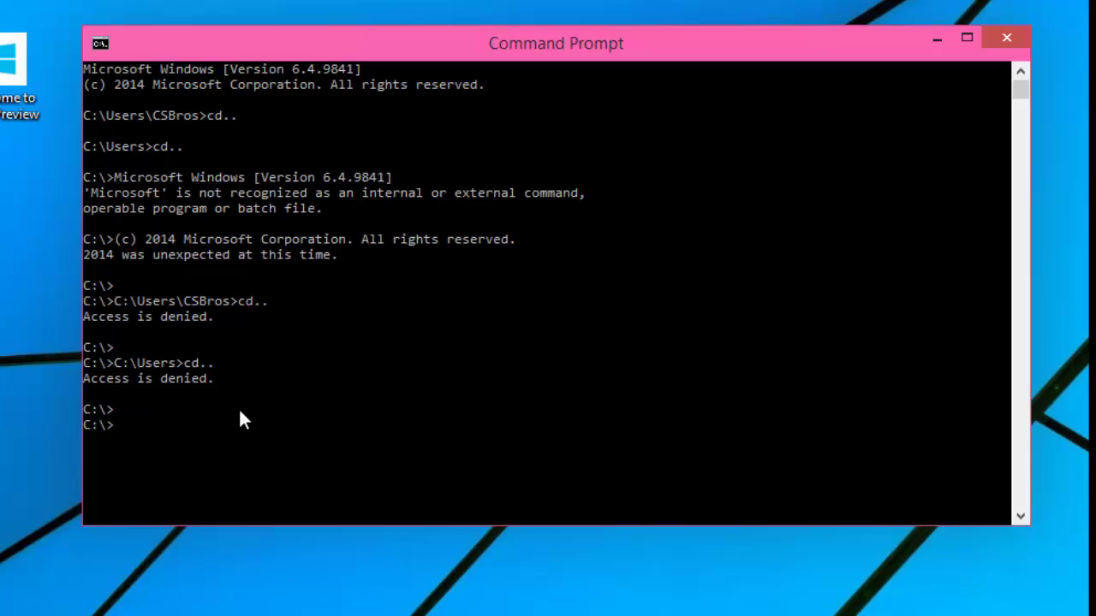
- Nudge the console window, type 'Llash.blgsp' at the prompt, then erase the trailing letters
{"action": "mouse_move", "coordinate": [530, 51]}
{"action": "left_mouse_down"}
{"action": "mouse_move", "coordinate": [518, 61]}
{"action": "mouse_move", "coordinate": [530, 37]}
{"action": "left_mouse_up"}
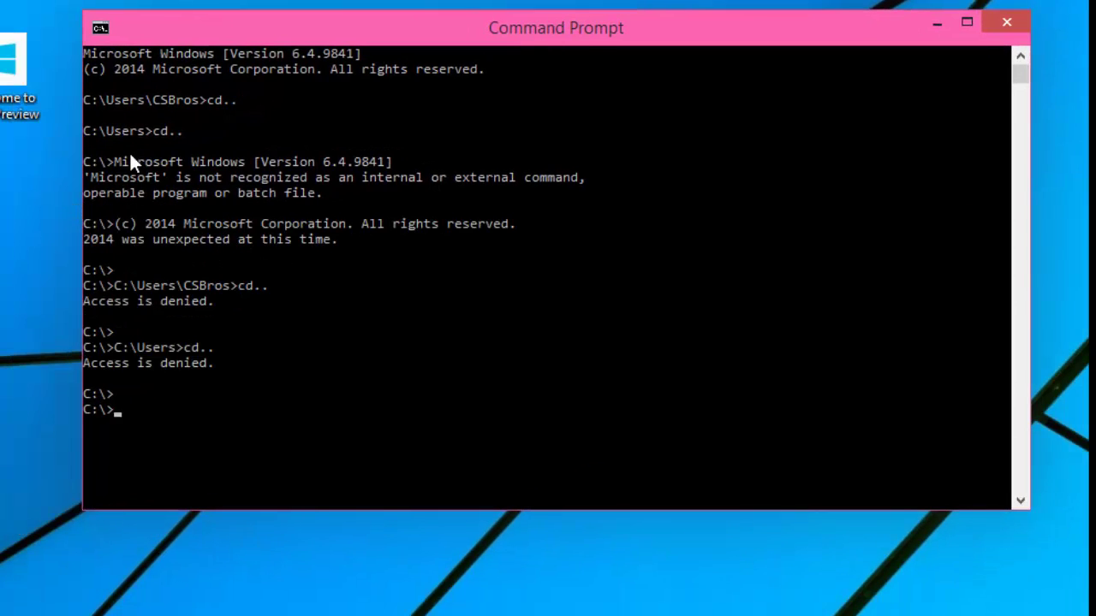
{"action": "left_click_drag", "start_coordinate": [129, 162], "coordinate": [167, 308]}
{"action": "left_click", "coordinate": [192, 380]}
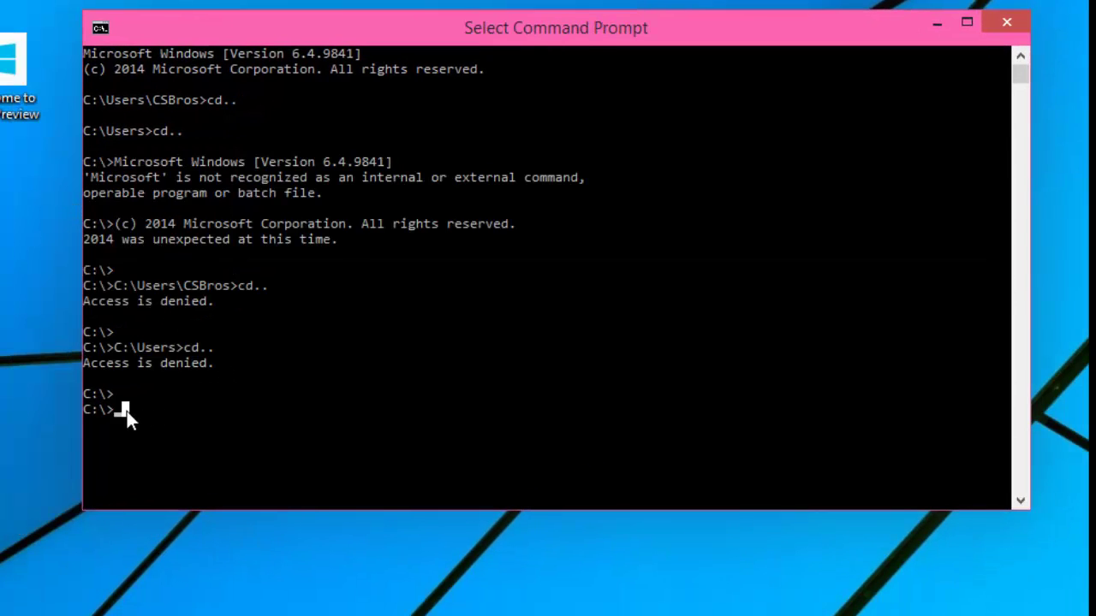
{"action": "type", "text": "Letusfl"}
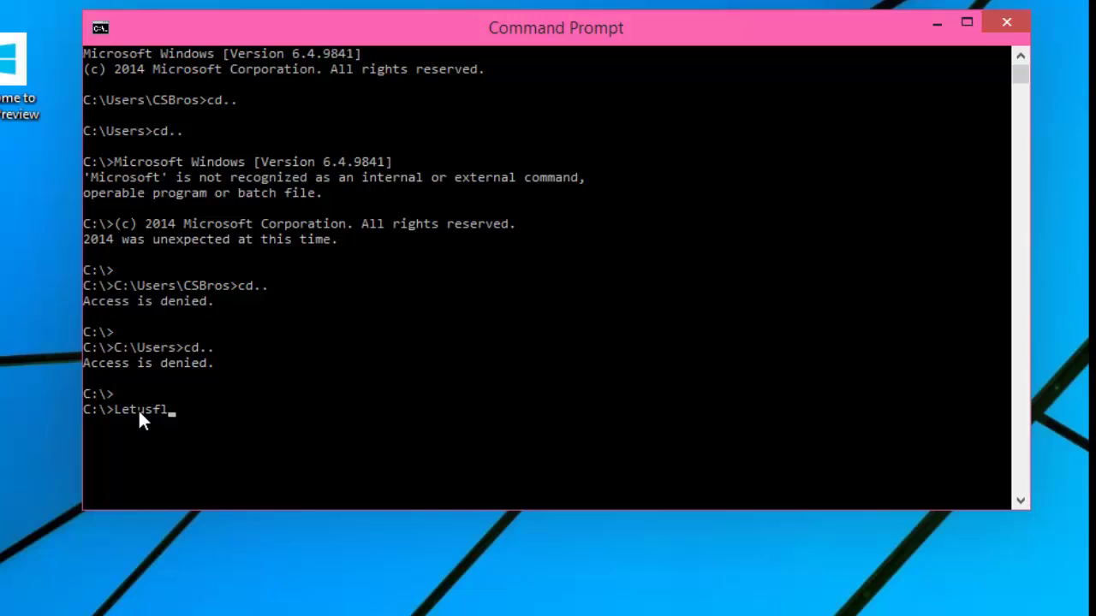
{"action": "type", "text": "ash.bl"}
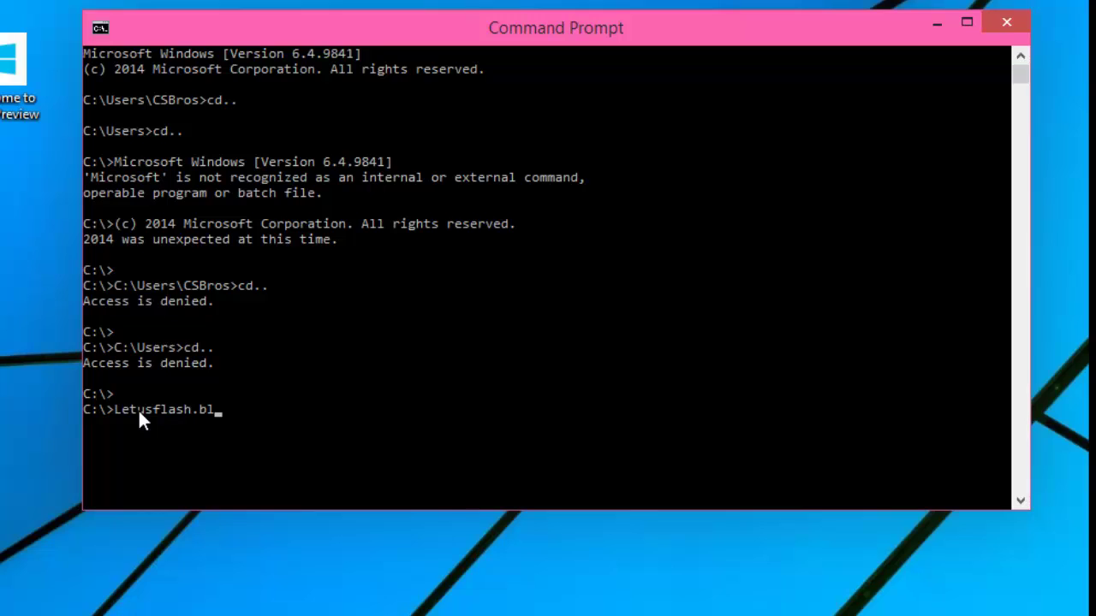
{"action": "type", "text": "gsp"}
{"action": "key", "text": "BackSpace"}
{"action": "key", "text": "BackSpace"}
{"action": "key", "text": "BackSpace"}
{"action": "key", "text": "BackSpace"}
{"action": "key", "text": "BackSpace"}
{"action": "key", "text": "BackSpace"}
{"action": "key", "text": "BackSpace"}
{"action": "key", "text": "BackSpace"}
{"action": "key", "text": "BackSpace"}
{"action": "key", "text": "BackSpace"}
- Scroll up and down through the Command Prompt buffer
{"action": "scroll", "coordinate": [138, 408], "scroll_direction": "down", "scroll_amount": 1}
{"action": "scroll", "coordinate": [137, 409], "scroll_direction": "down", "scroll_amount": 2}
{"action": "scroll", "coordinate": [139, 411], "scroll_direction": "down", "scroll_amount": 4}
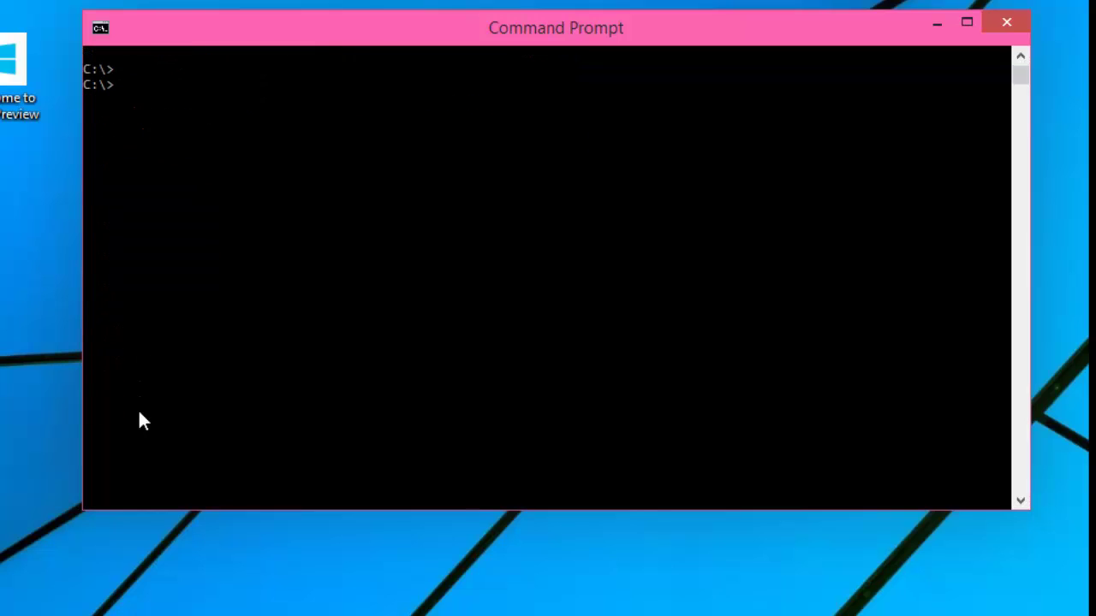
{"action": "scroll", "coordinate": [139, 412], "scroll_direction": "up", "scroll_amount": 2}
{"action": "scroll", "coordinate": [140, 412], "scroll_direction": "up", "scroll_amount": 5}
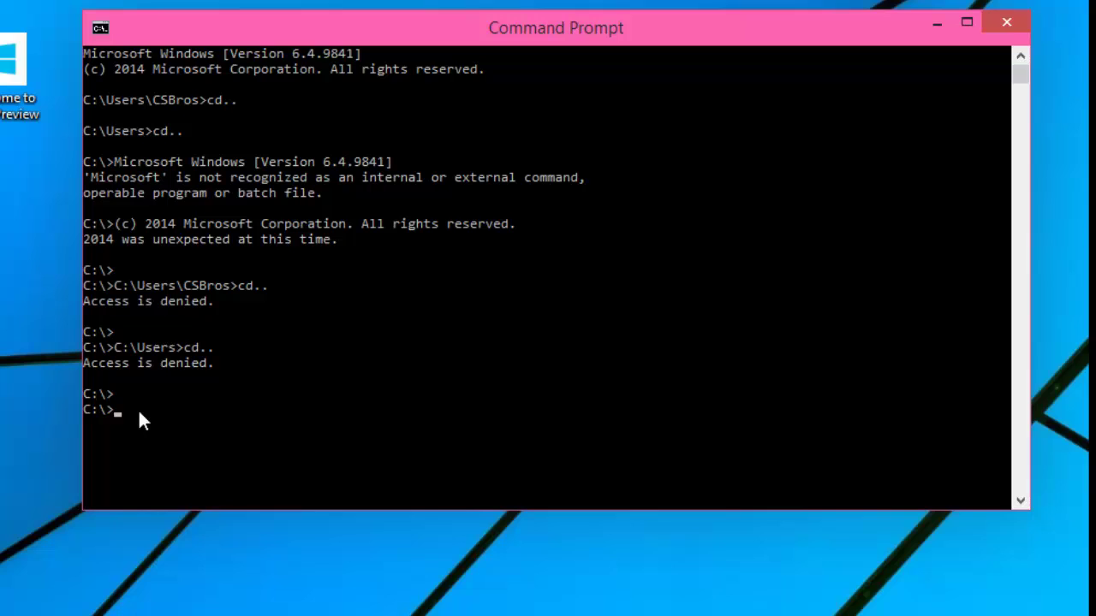
{"action": "scroll", "coordinate": [139, 412], "scroll_direction": "down", "scroll_amount": 1}
{"action": "scroll", "coordinate": [139, 412], "scroll_direction": "down", "scroll_amount": 1}
{"action": "scroll", "coordinate": [140, 412], "scroll_direction": "down", "scroll_amount": 4}
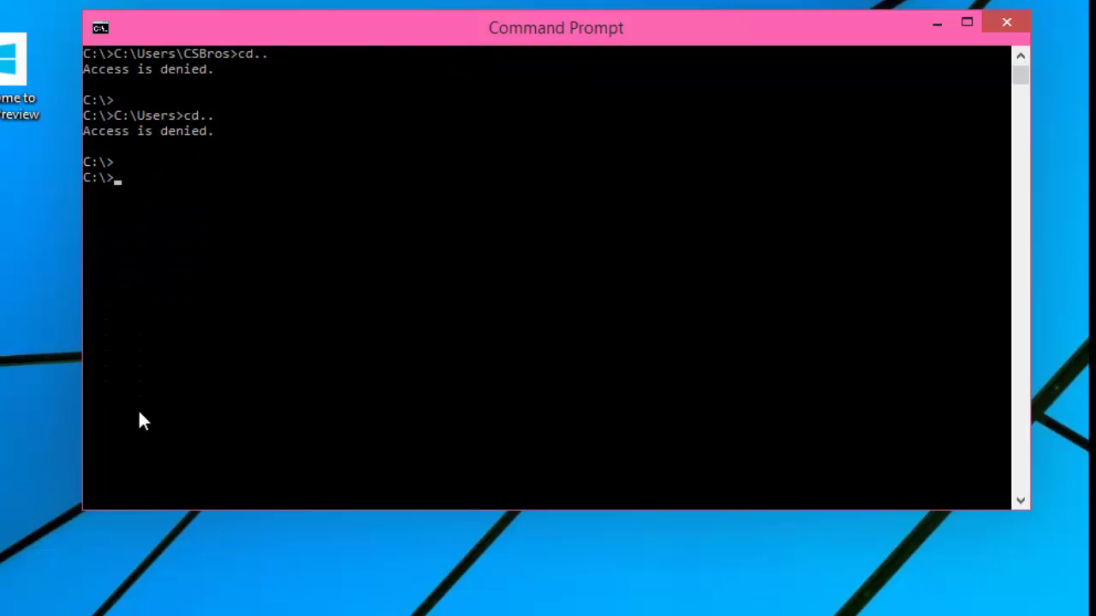
{"action": "scroll", "coordinate": [139, 412], "scroll_direction": "down", "scroll_amount": 5}
{"action": "scroll", "coordinate": [140, 412], "scroll_direction": "up", "scroll_amount": 4}
{"action": "scroll", "coordinate": [140, 412], "scroll_direction": "up", "scroll_amount": 4}
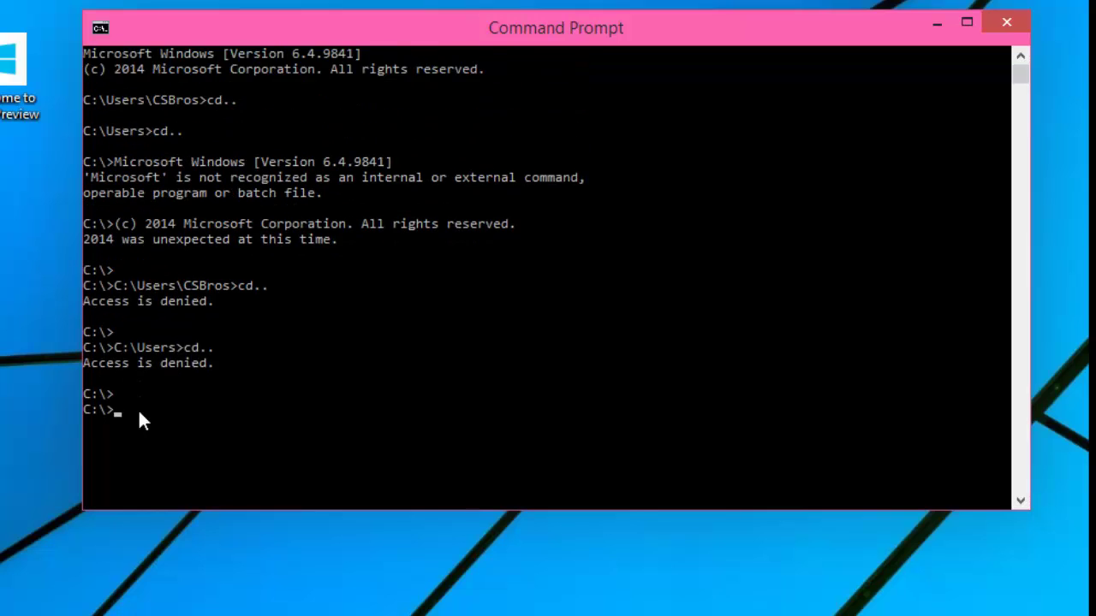
{"action": "scroll", "coordinate": [139, 412], "scroll_direction": "down", "scroll_amount": 1}
{"action": "scroll", "coordinate": [140, 411], "scroll_direction": "down", "scroll_amount": 5}
{"action": "scroll", "coordinate": [140, 421], "scroll_direction": "up", "scroll_amount": 1}
{"action": "scroll", "coordinate": [140, 420], "scroll_direction": "up", "scroll_amount": 1}
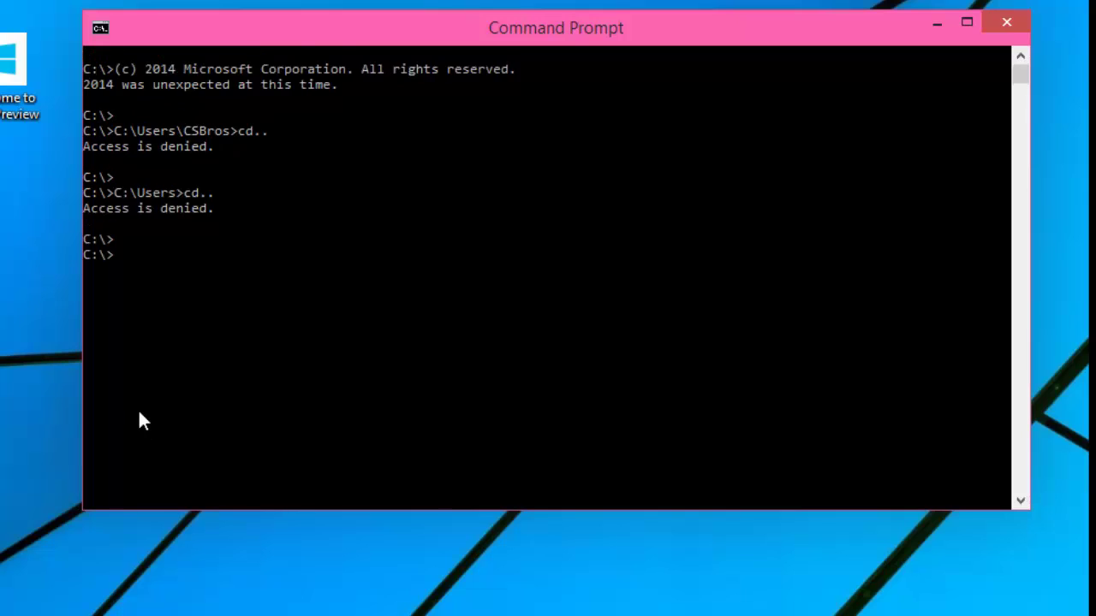
{"action": "scroll", "coordinate": [139, 420], "scroll_direction": "up", "scroll_amount": 3}
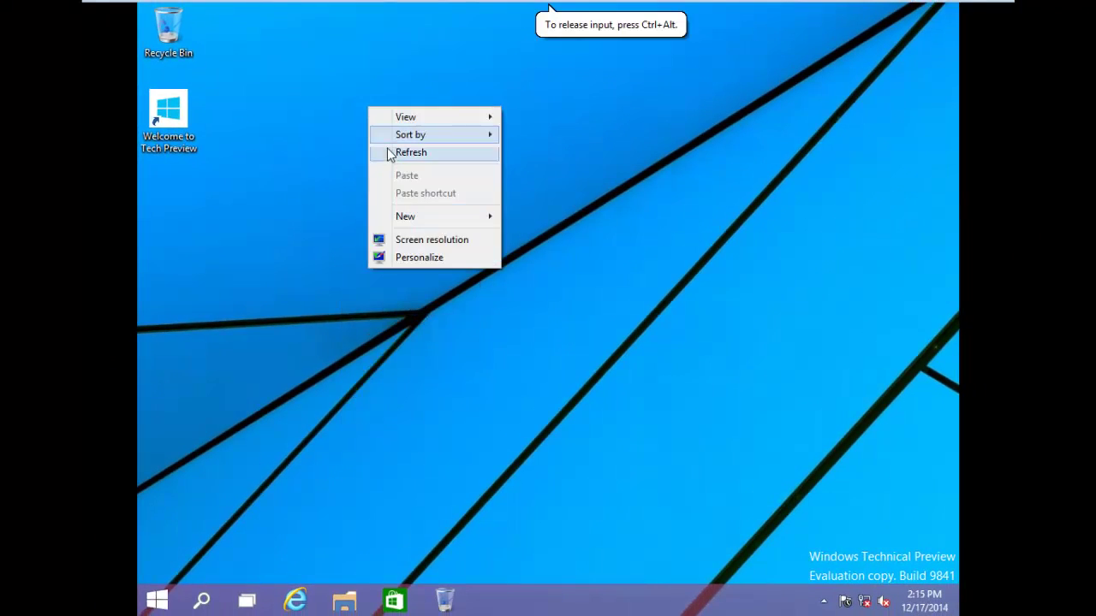
- Refresh the desktop, open File Explorer with Win+E, maximize and restore it, then open Downloads
{"action": "left_click", "coordinate": [389, 154]}
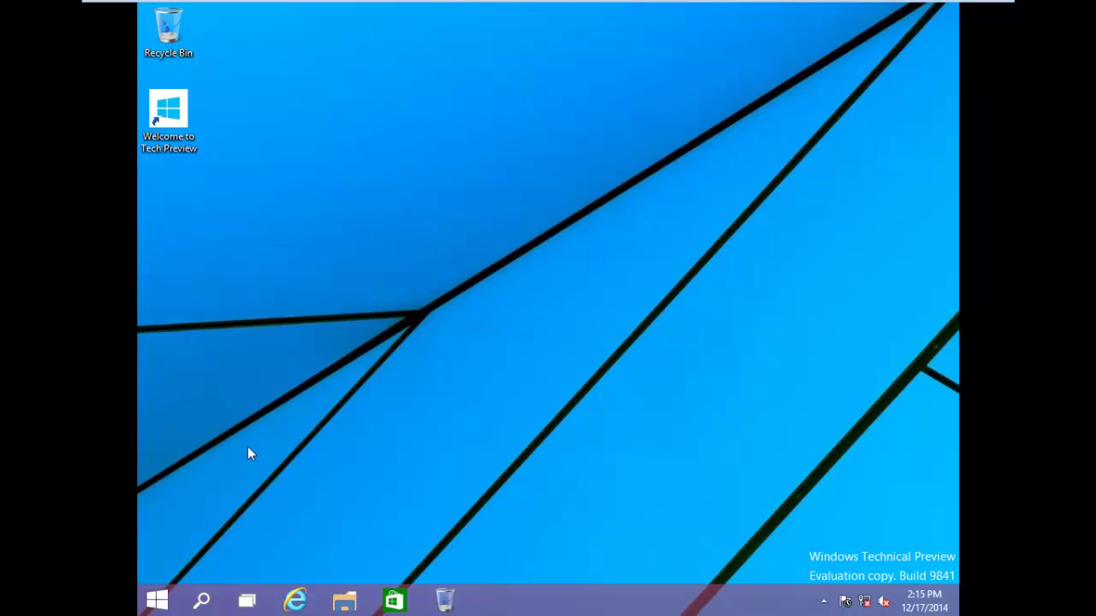
{"action": "key", "text": "super+e"}
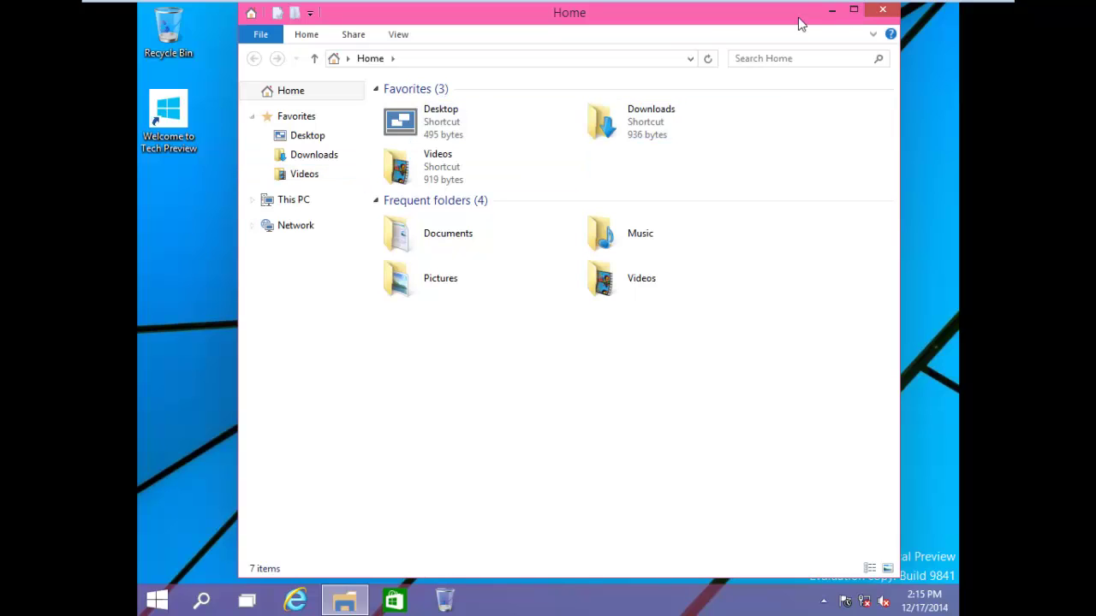
{"action": "left_click", "coordinate": [854, 10]}
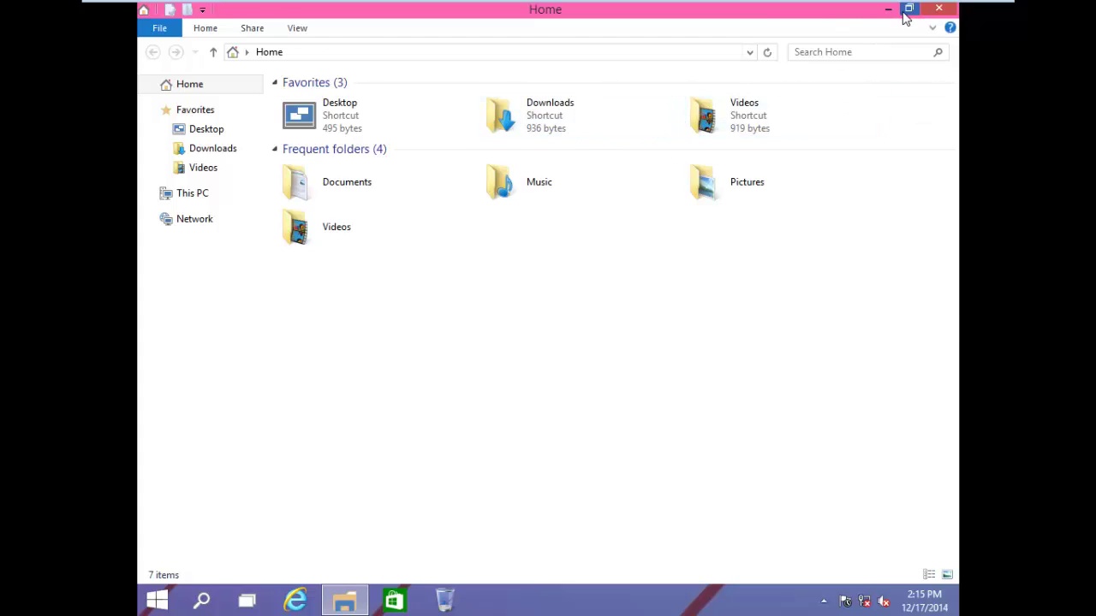
{"action": "left_click", "coordinate": [908, 8]}
{"action": "left_click", "coordinate": [620, 119]}
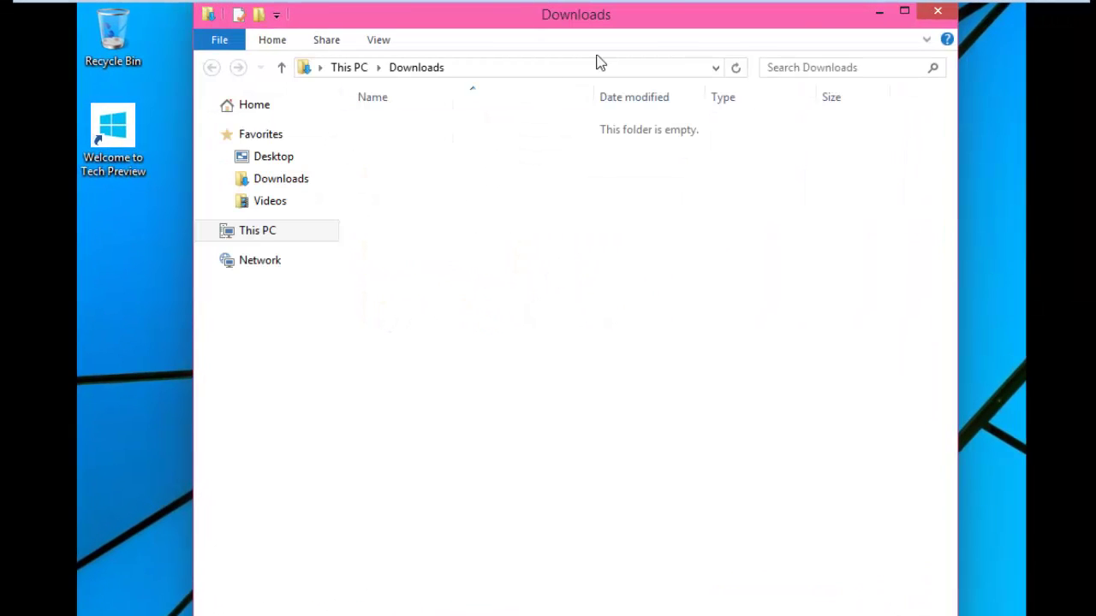
- Snap the Downloads window beside the Home window, then show Task View with Win+Tab
{"action": "mouse_move", "coordinate": [665, 10]}
{"action": "left_mouse_down"}
{"action": "mouse_move", "coordinate": [707, 174]}
{"action": "mouse_move", "coordinate": [706, 89]}
{"action": "left_mouse_up"}
{"action": "left_click", "coordinate": [656, 52]}
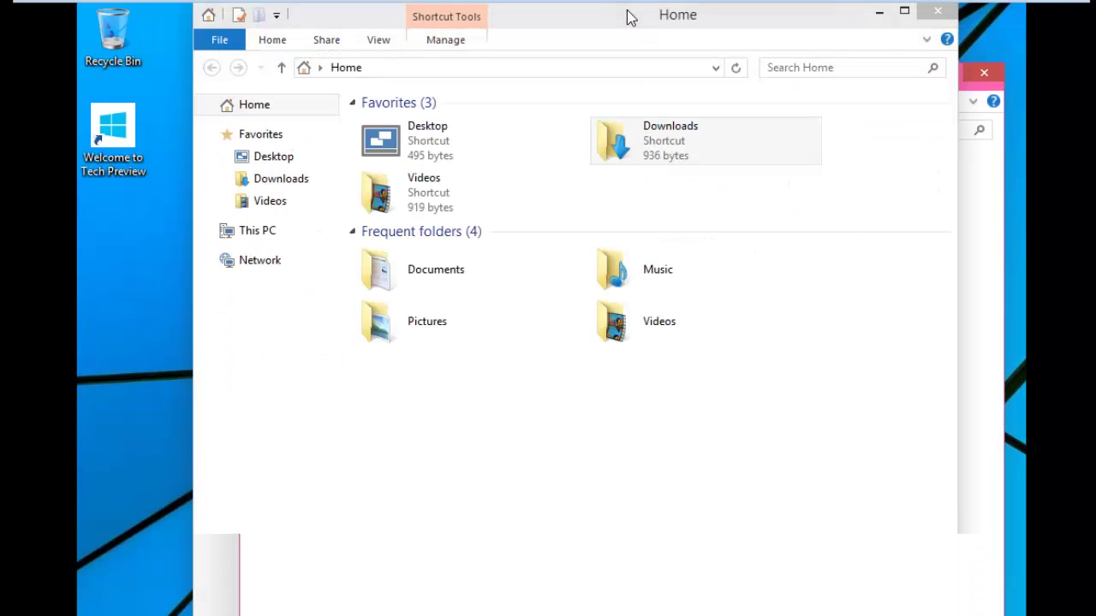
{"action": "left_click", "coordinate": [973, 174]}
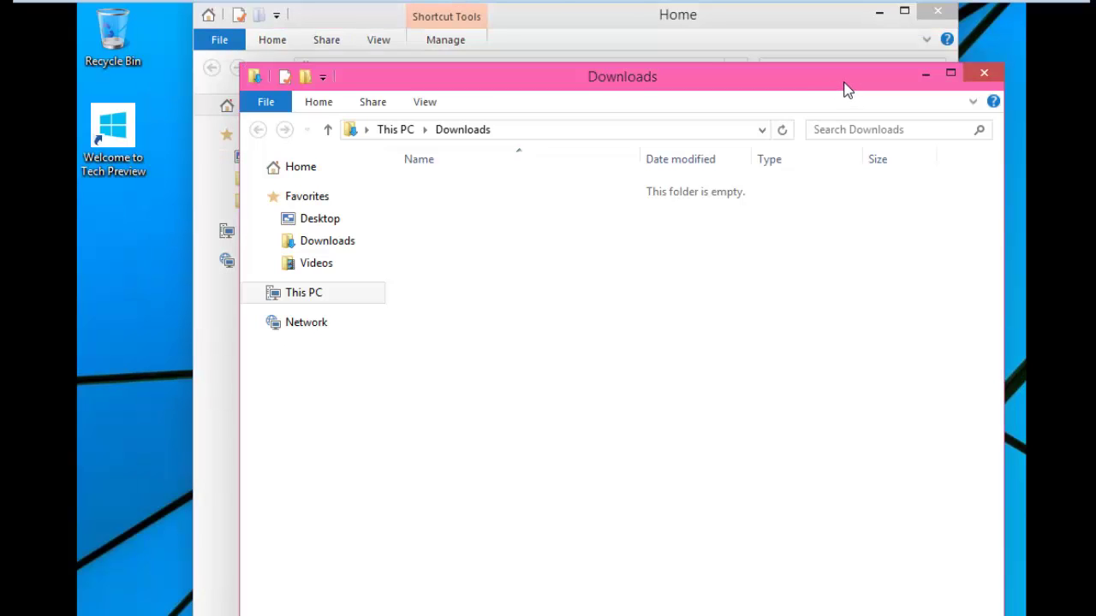
{"action": "key", "text": "super+Left"}
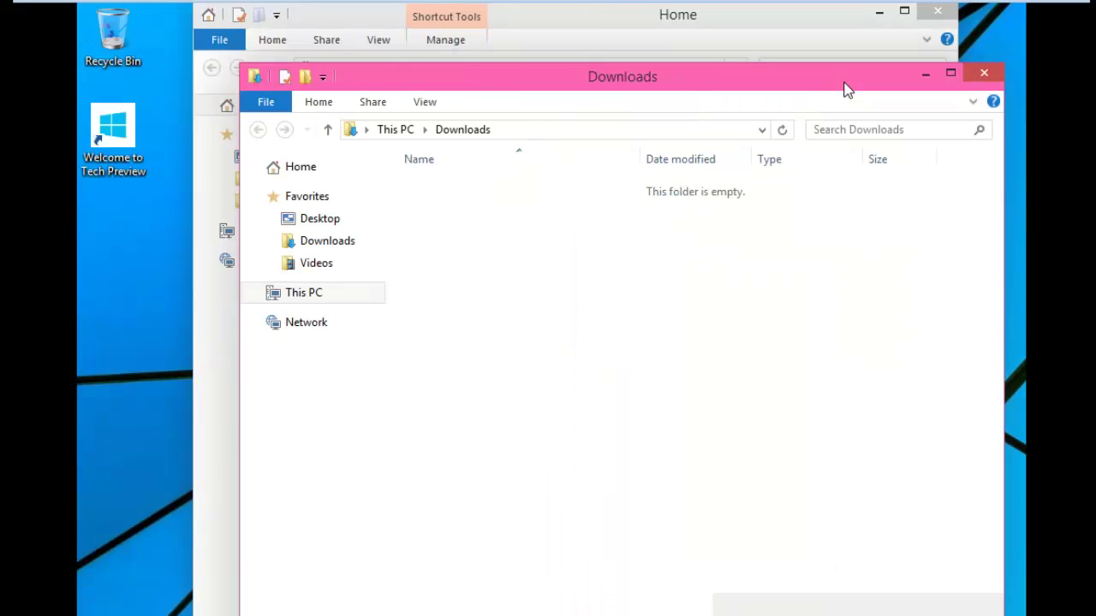
{"action": "key", "text": "super+Right"}
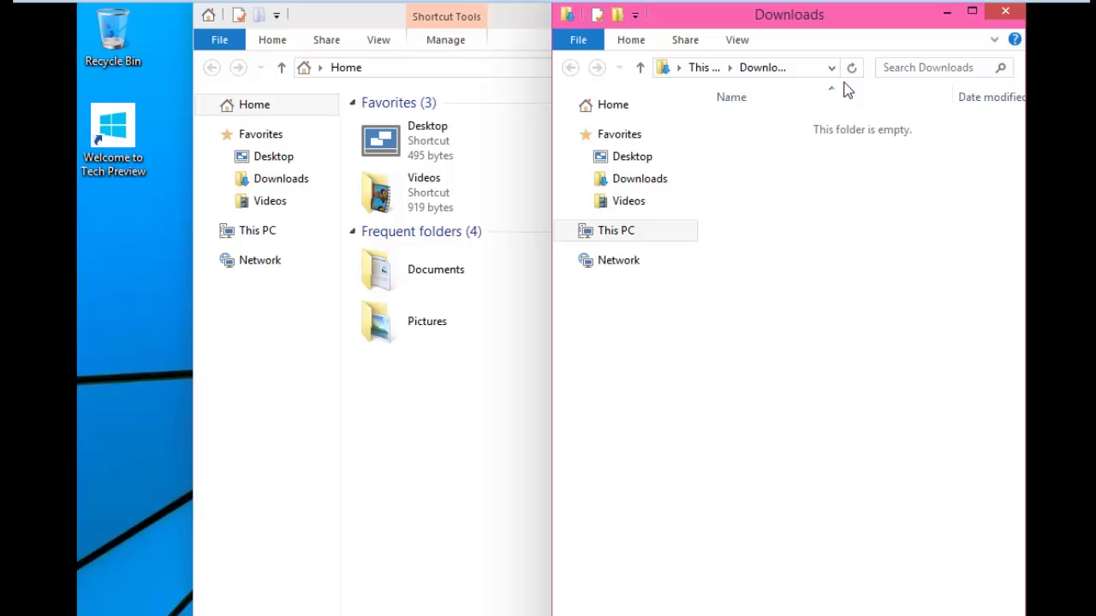
{"action": "key", "text": "super+Tab"}
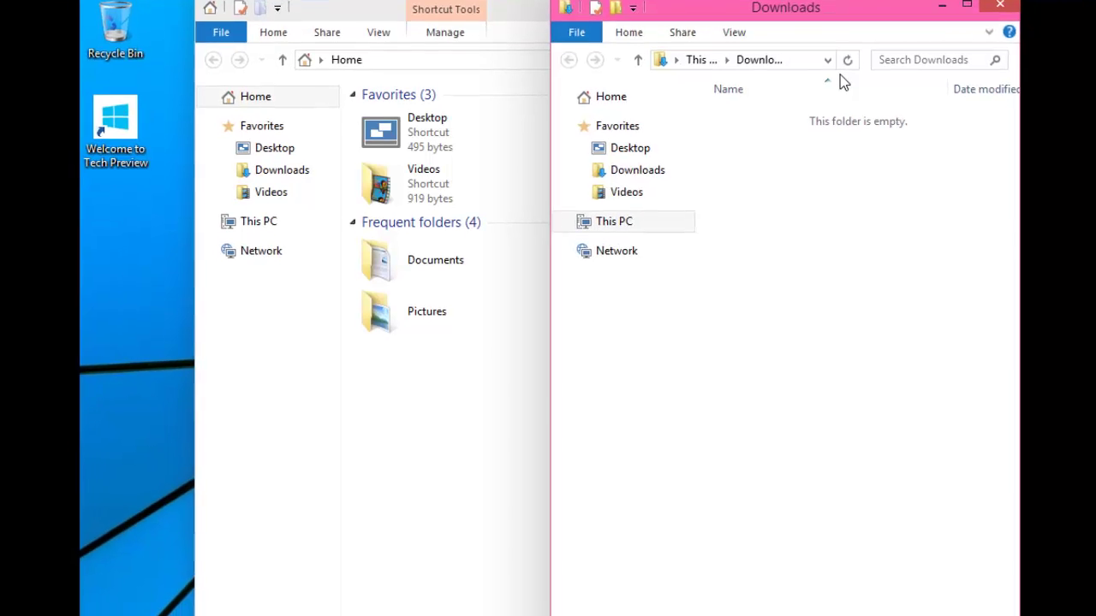
- Cycle Task View with Win+Tab and arrow keys, then select the Home window thumbnail
{"action": "key", "text": "super+Tab"}
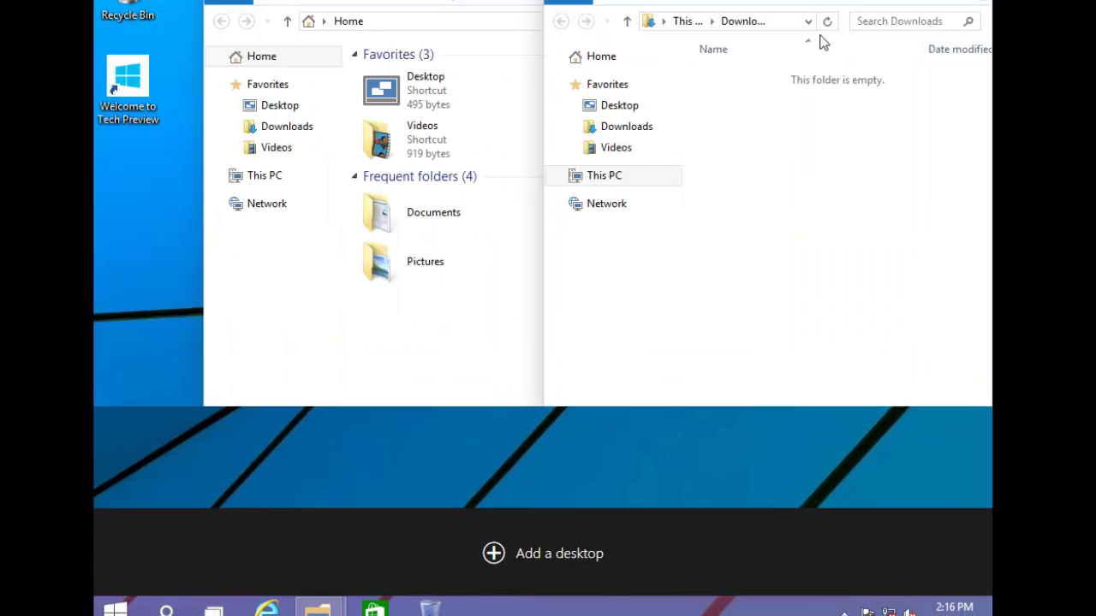
{"action": "key", "text": "super+Tab"}
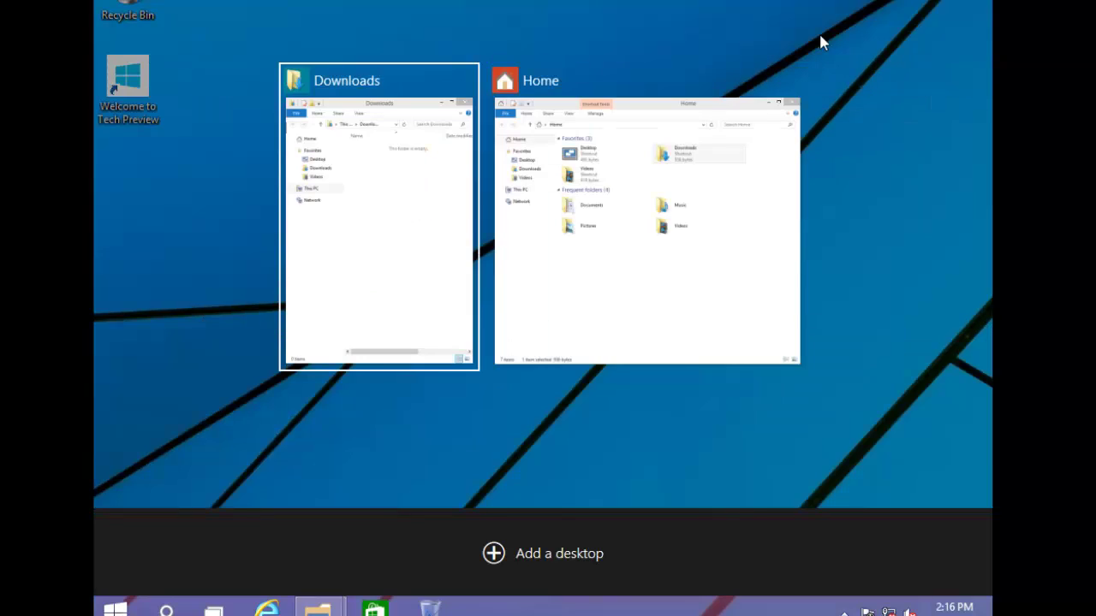
{"action": "key", "text": "Right"}
{"action": "key", "text": "Left"}
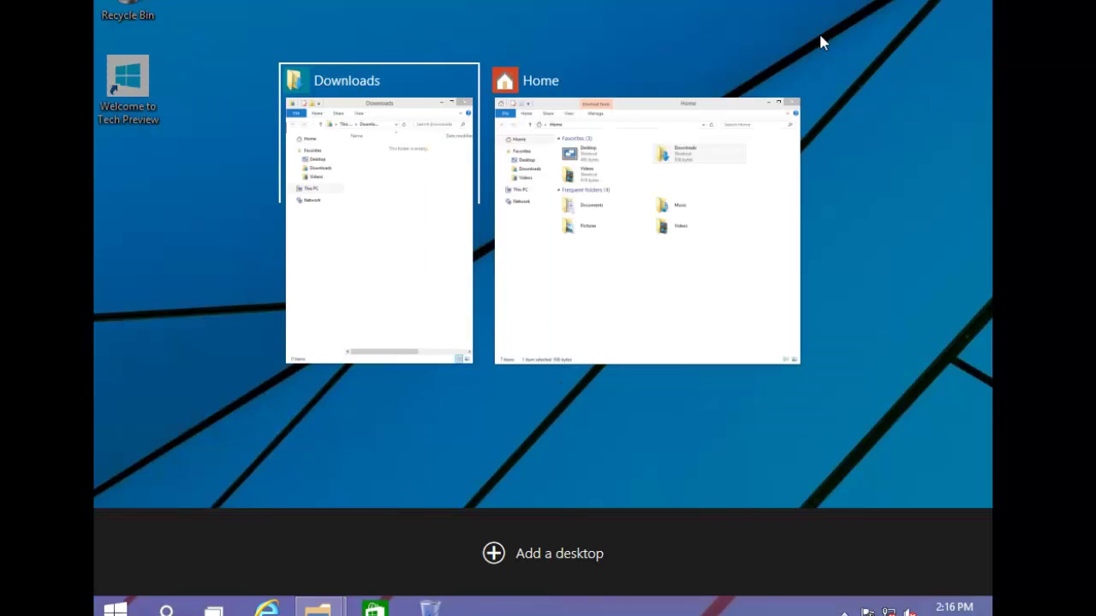
{"action": "key", "text": "Return"}
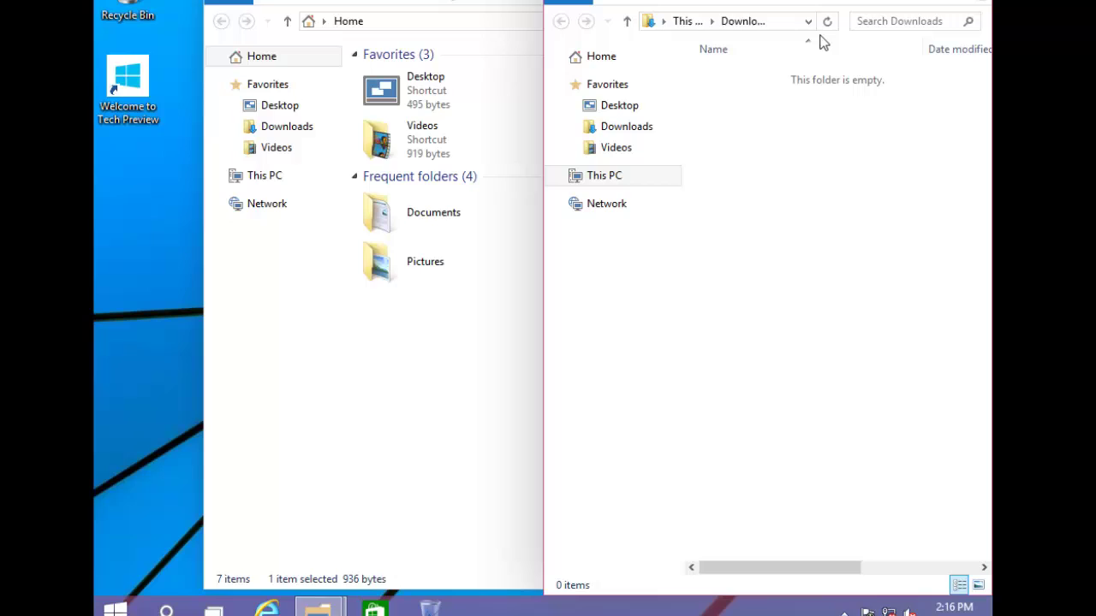
{"action": "key", "text": "super+Tab"}
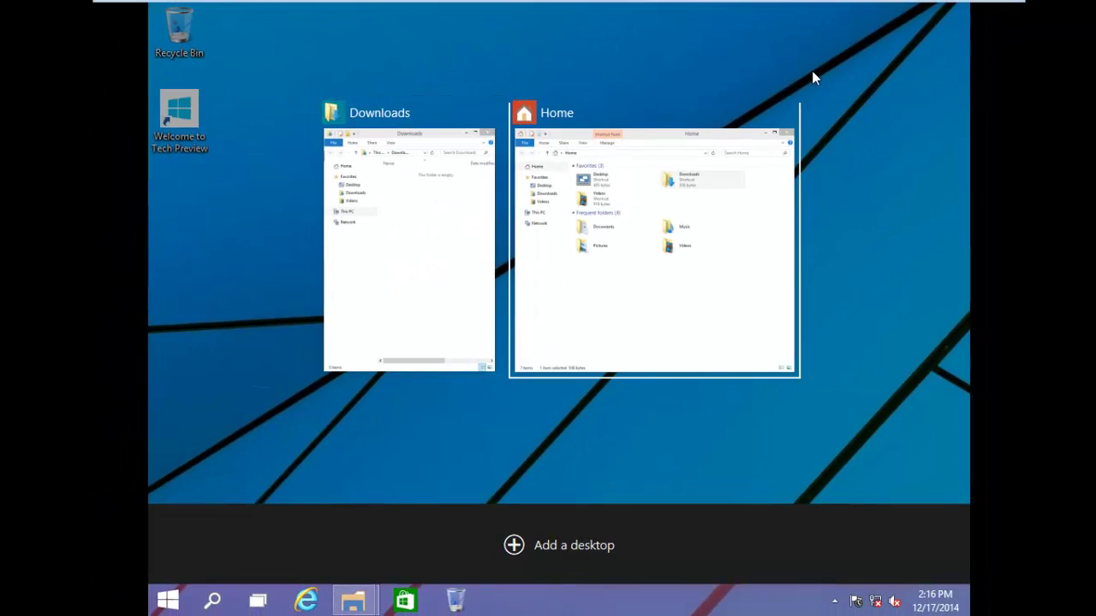
{"action": "key", "text": "Return"}
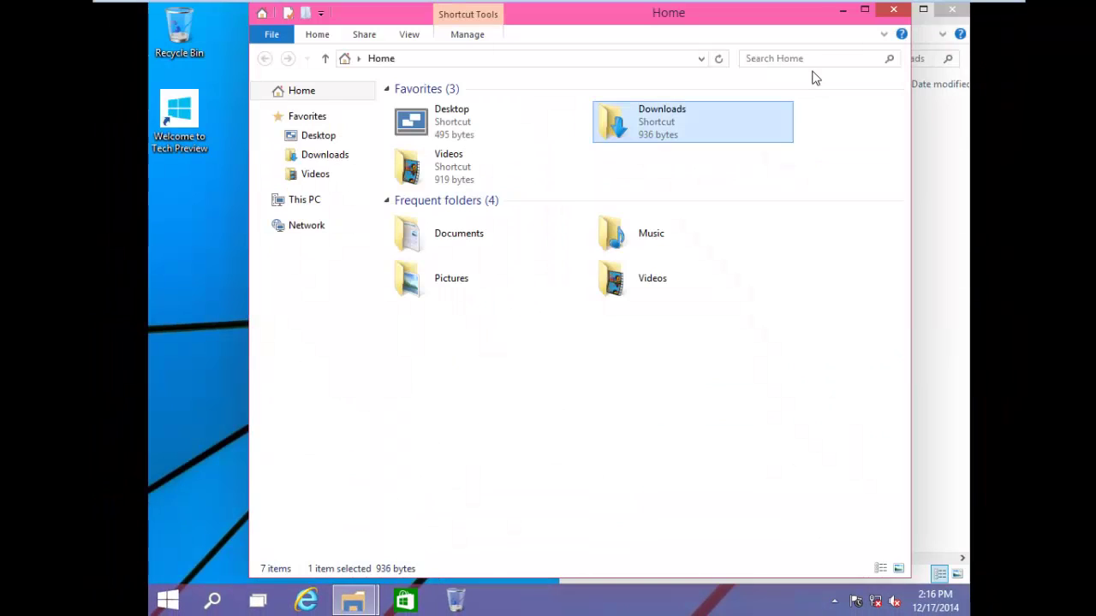
- Snap the Home window to the left half, try the quadrants, then snap it right
{"action": "key", "text": "super+Left"}
{"action": "key", "text": "Return"}
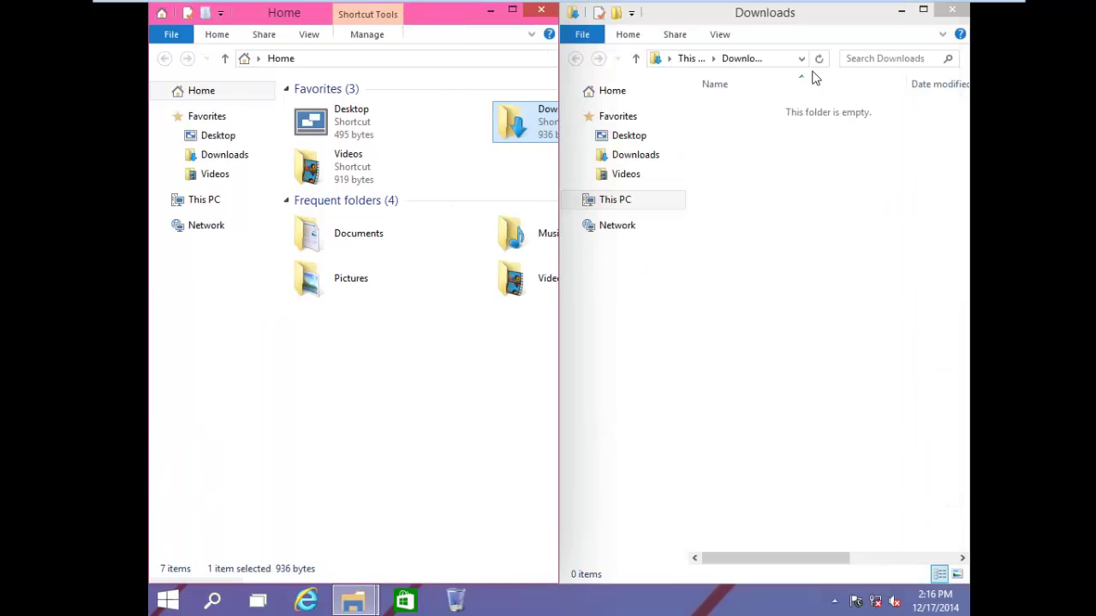
{"action": "key", "text": "super+Down"}
{"action": "key", "text": "super+Up"}
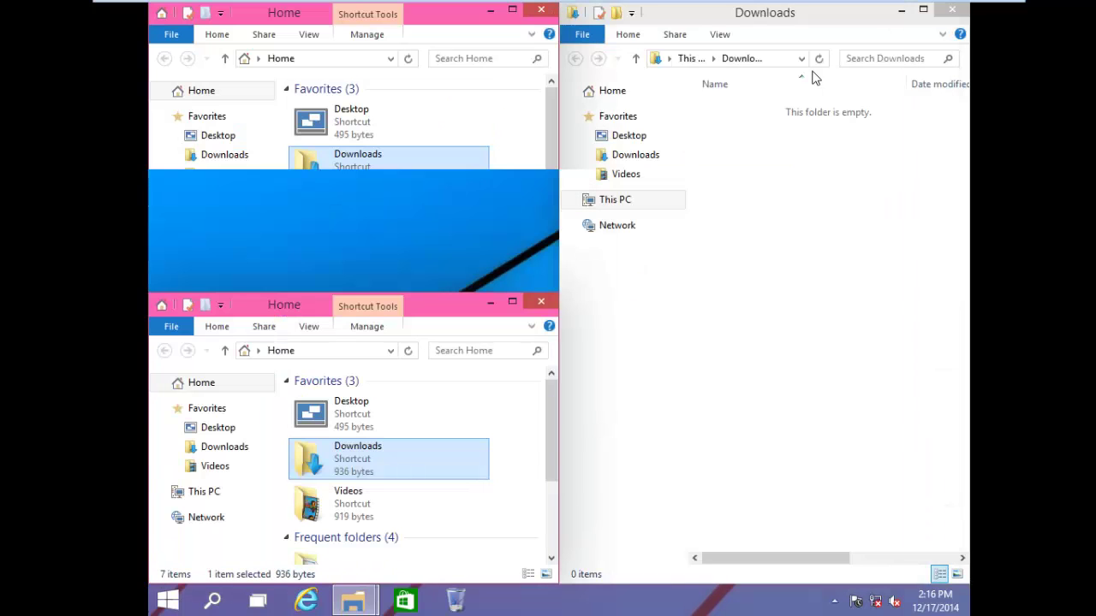
{"action": "key", "text": "super+Down"}
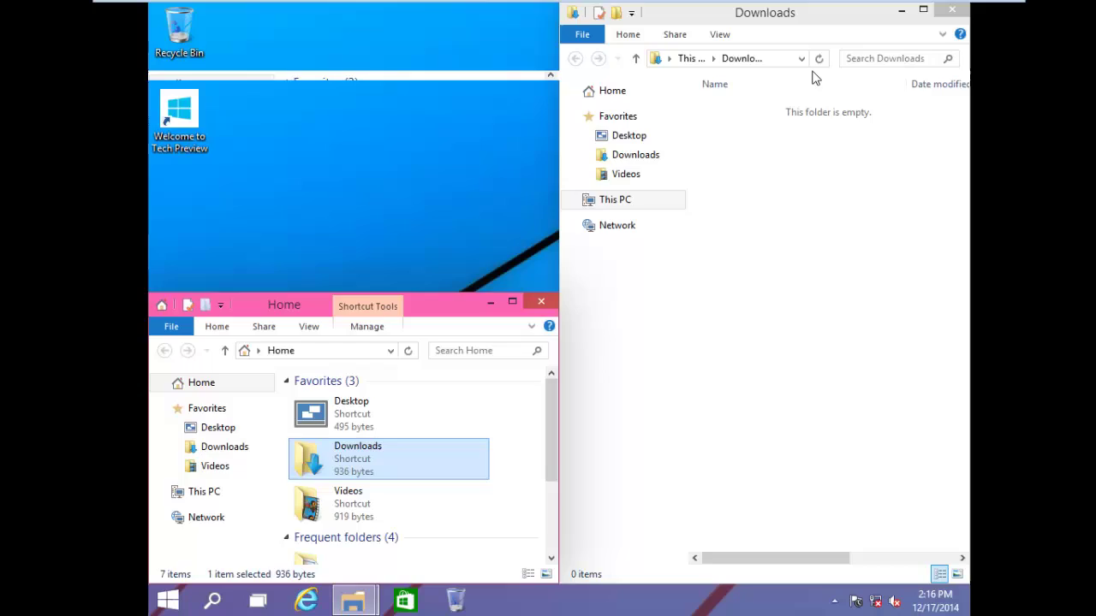
{"action": "key", "text": "super+Up"}
{"action": "key", "text": "super+Down"}
{"action": "key", "text": "super+Right"}
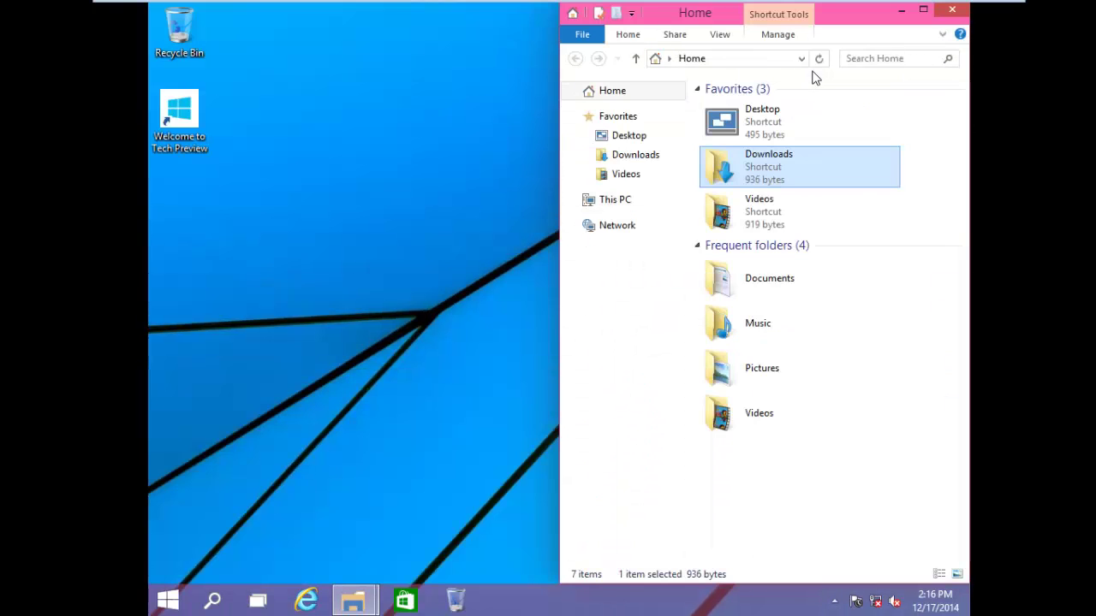
- Snap Home to the bottom-left quadrant, stretch it across the bottom, maximize, then full-height left
{"action": "key", "text": "super+Left"}
{"action": "key", "text": "super+Down"}
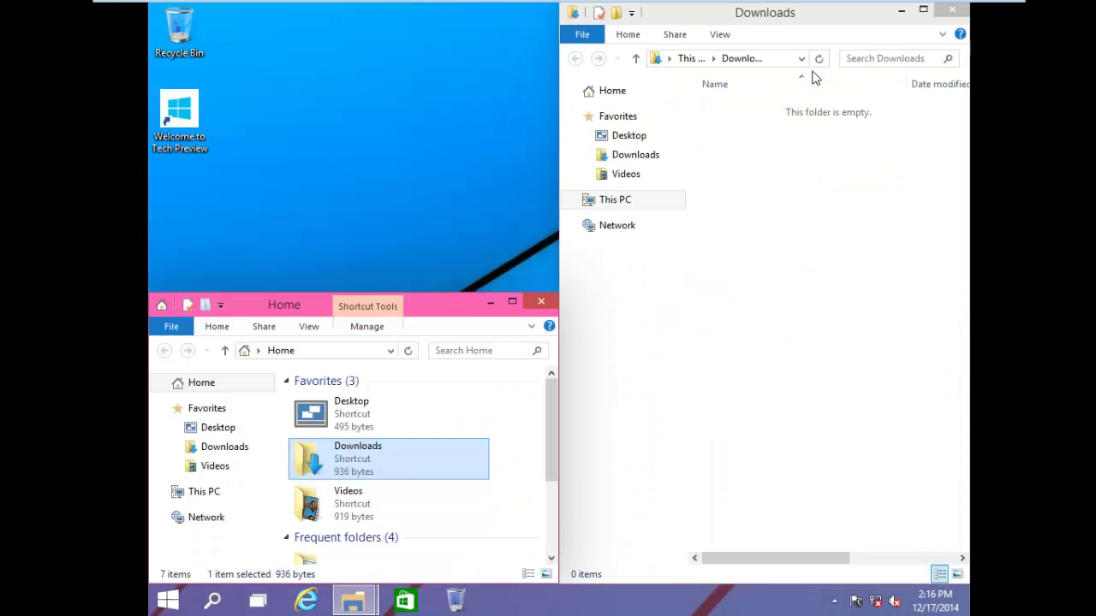
{"action": "key", "text": "super+Right"}
{"action": "key", "text": "super+Left"}
{"action": "key", "text": "super+Up"}
{"action": "key", "text": "super+Down"}
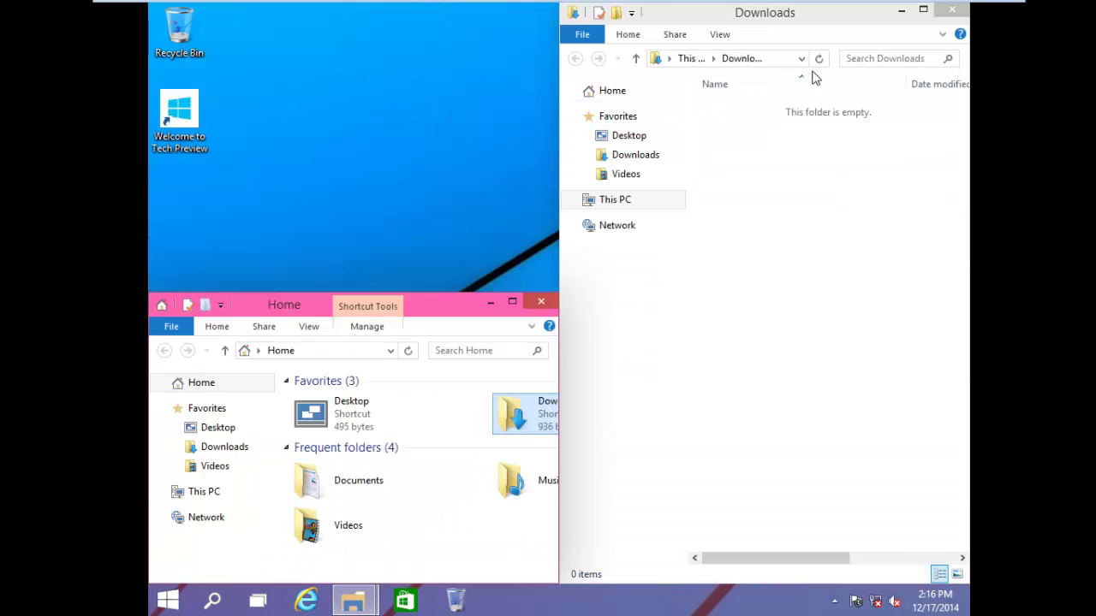
{"action": "key", "text": "super+Up"}
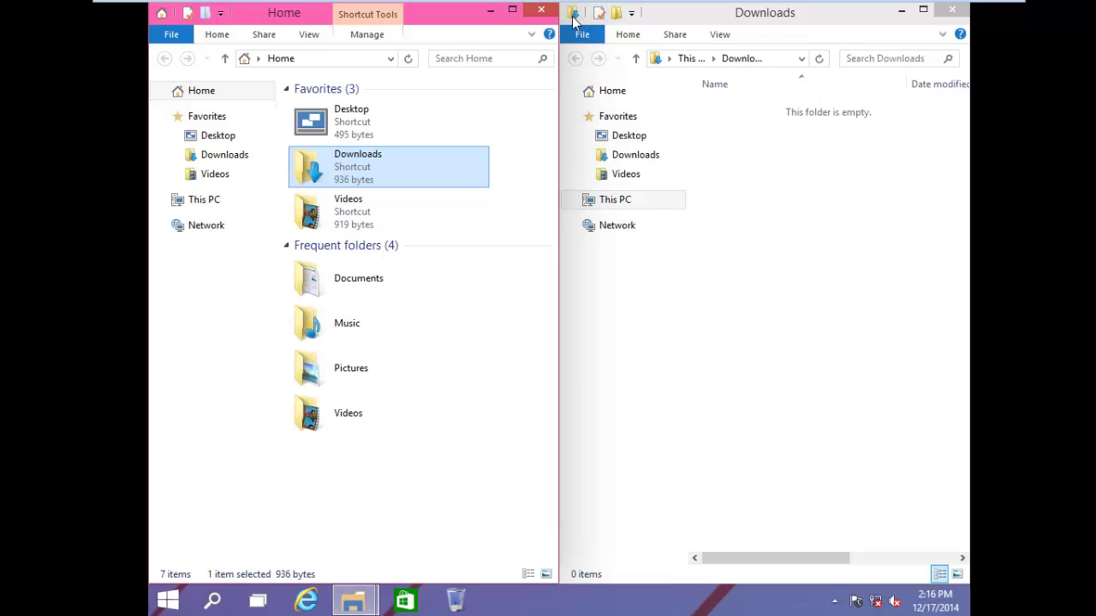
- Maximize and restore the Home window, then close both the Home and Downloads windows
{"action": "left_click", "coordinate": [511, 10]}
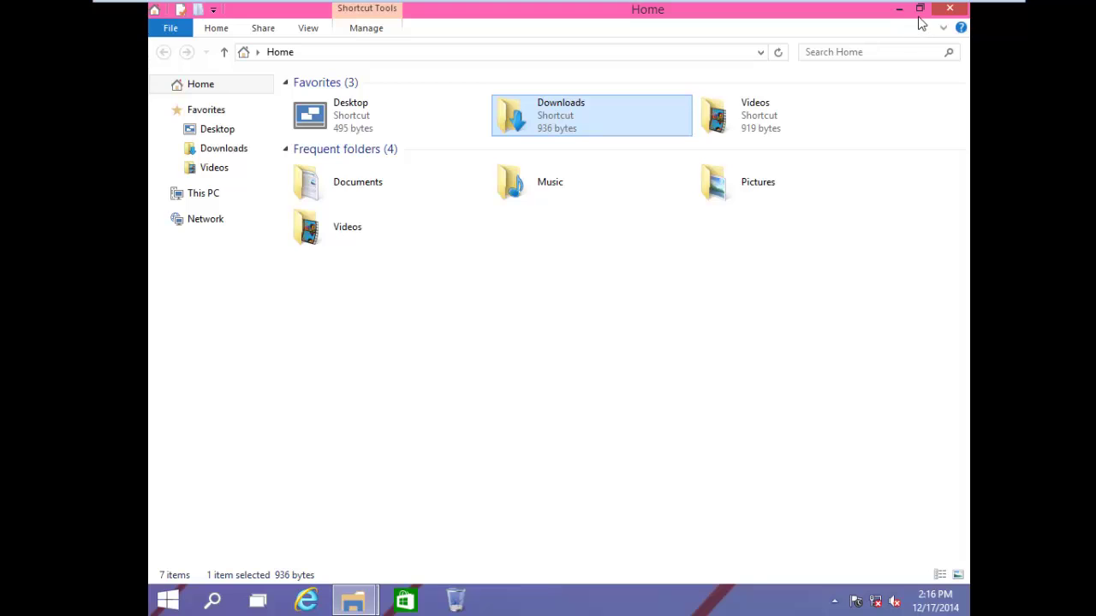
{"action": "left_click", "coordinate": [919, 8]}
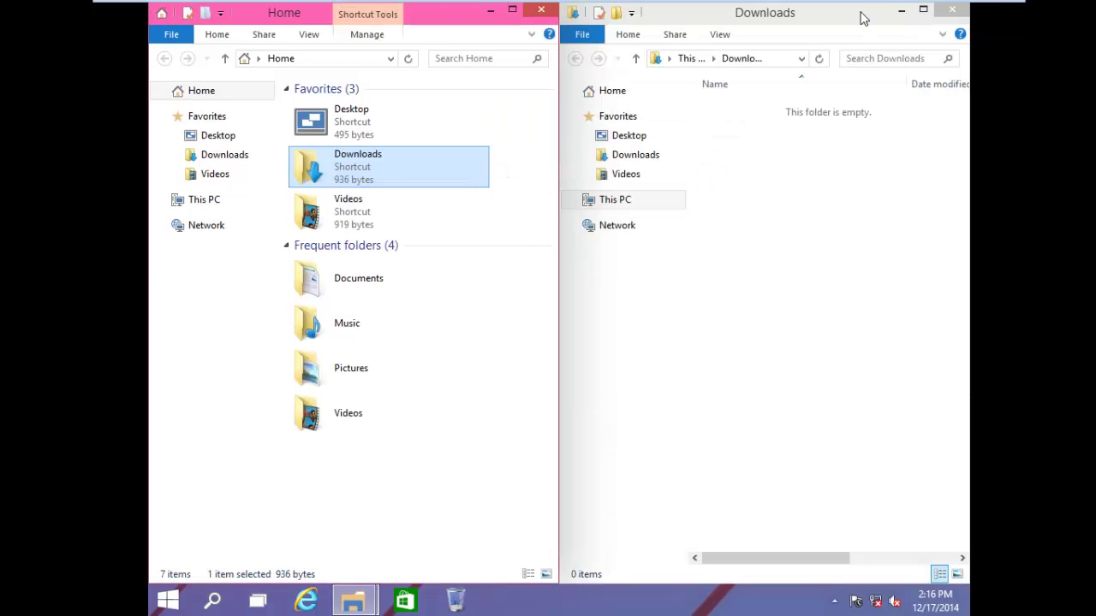
{"action": "left_click", "coordinate": [541, 10]}
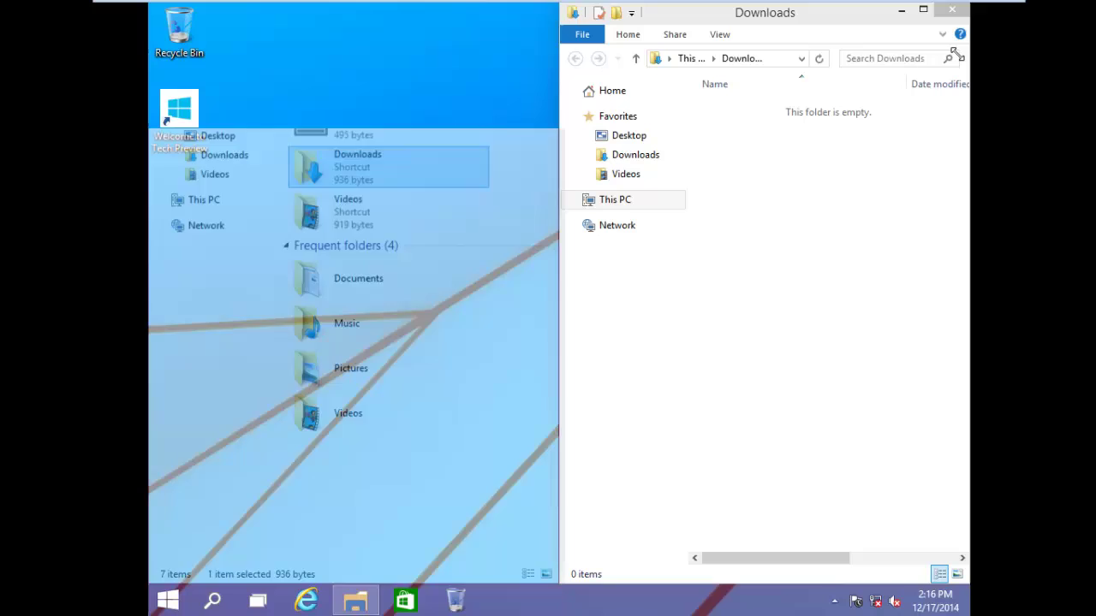
{"action": "left_click", "coordinate": [951, 9]}
- Refresh the desktop, then nudge the Home window up-right and widen it toward the left
{"action": "right_click", "coordinate": [433, 128]}
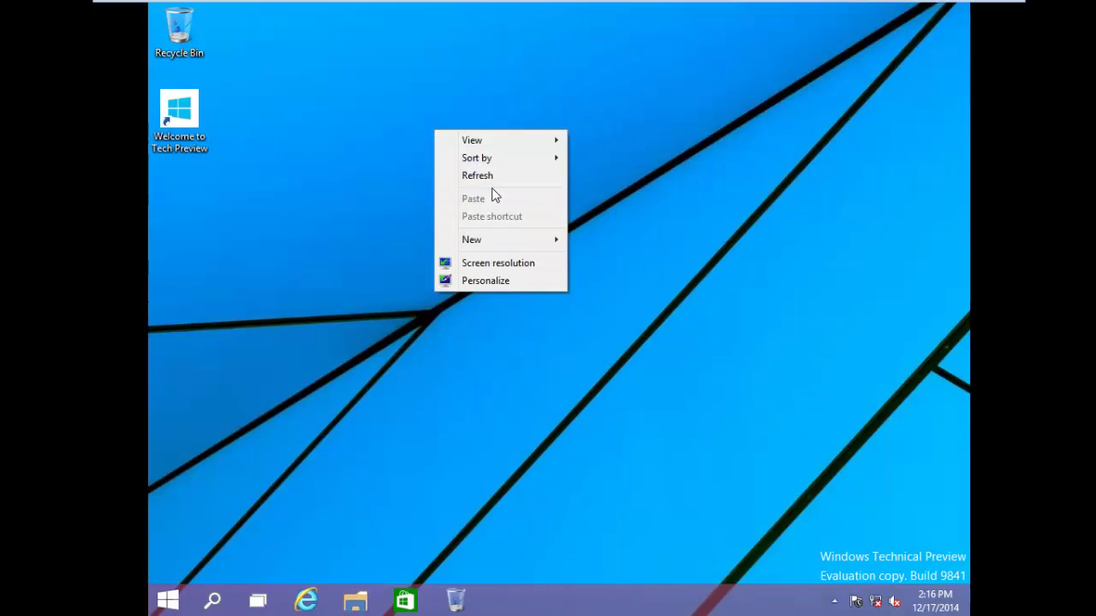
{"action": "left_click", "coordinate": [492, 179]}
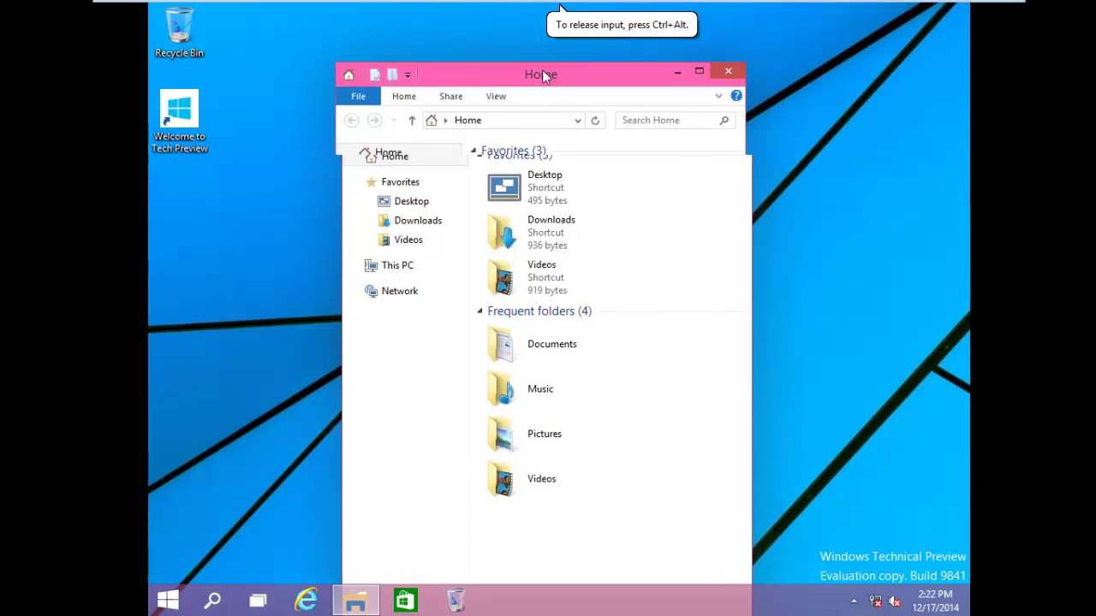
{"action": "left_click_drag", "start_coordinate": [543, 70], "coordinate": [552, 64]}
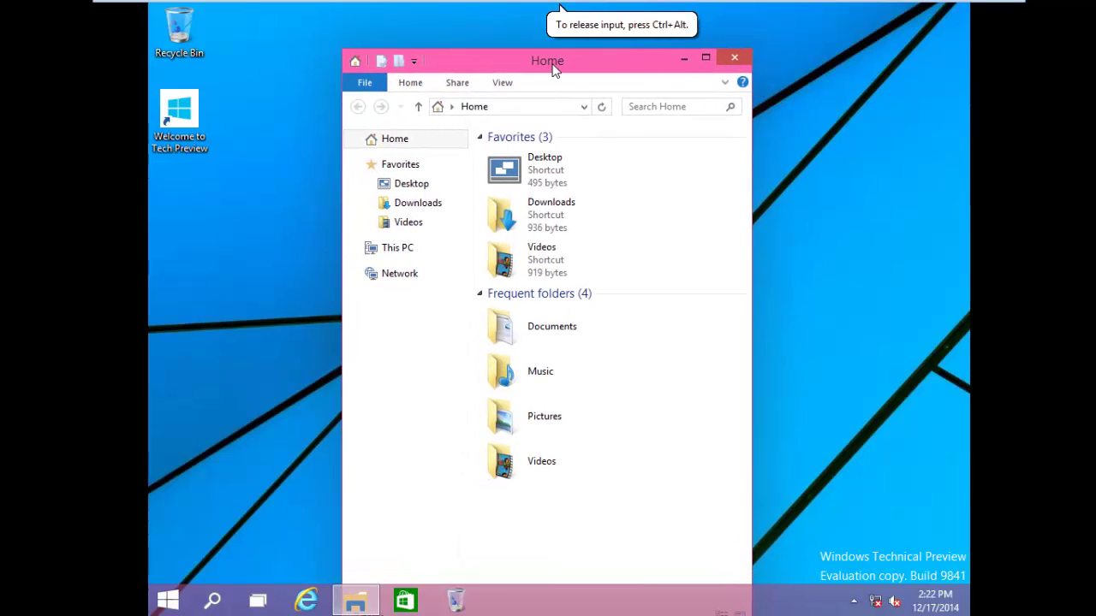
{"action": "mouse_move", "coordinate": [403, 222]}
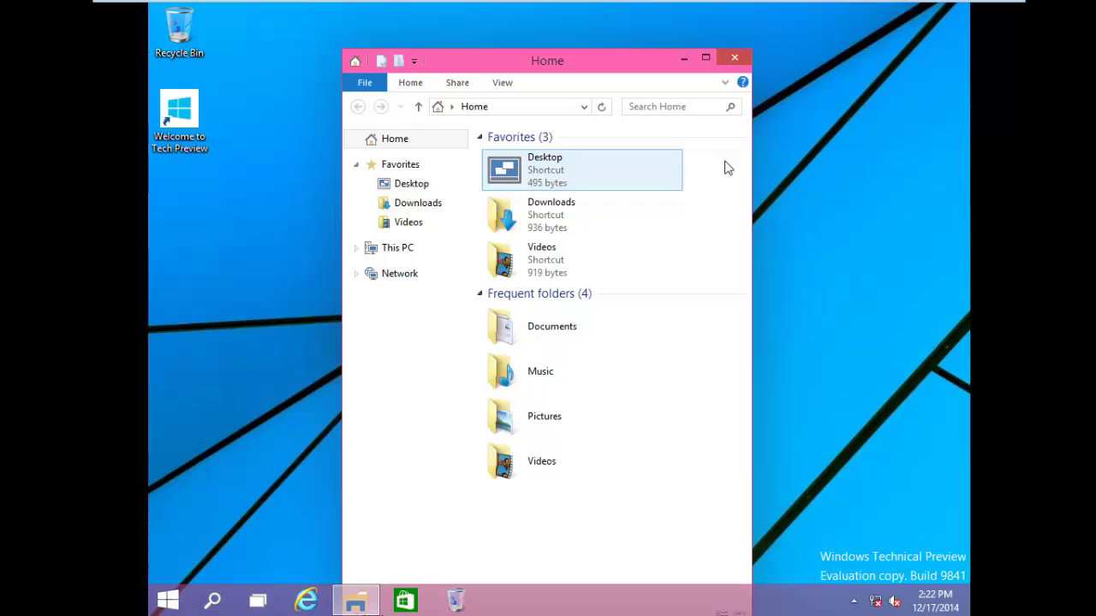
{"action": "mouse_move", "coordinate": [753, 164]}
{"action": "left_mouse_down"}
{"action": "mouse_move", "coordinate": [743, 165]}
{"action": "mouse_move", "coordinate": [864, 164]}
{"action": "left_mouse_up"}
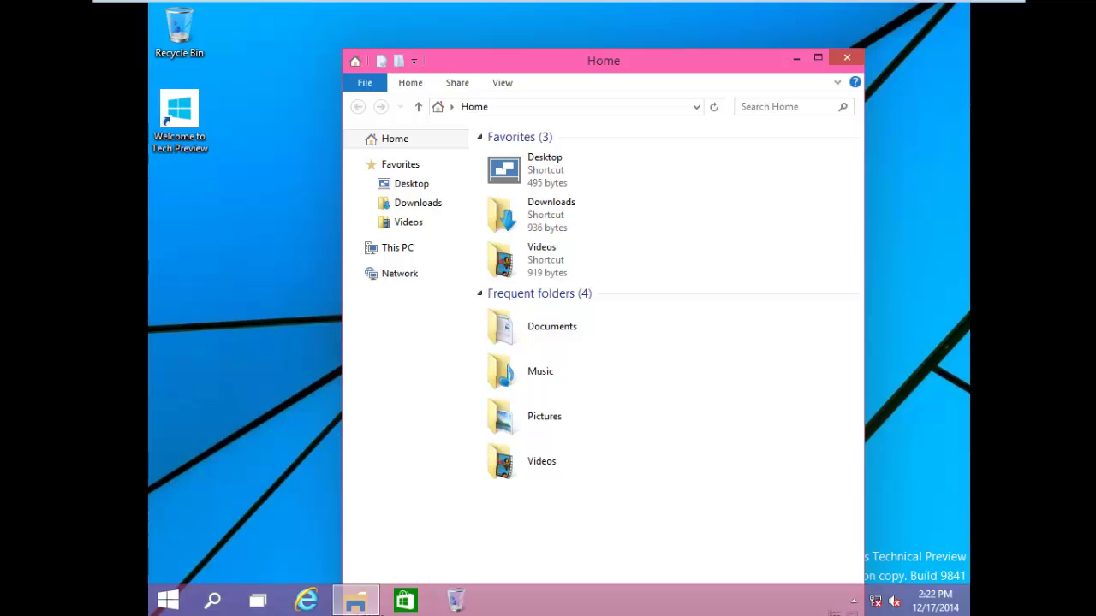
{"action": "left_click_drag", "start_coordinate": [864, 159], "coordinate": [830, 159]}
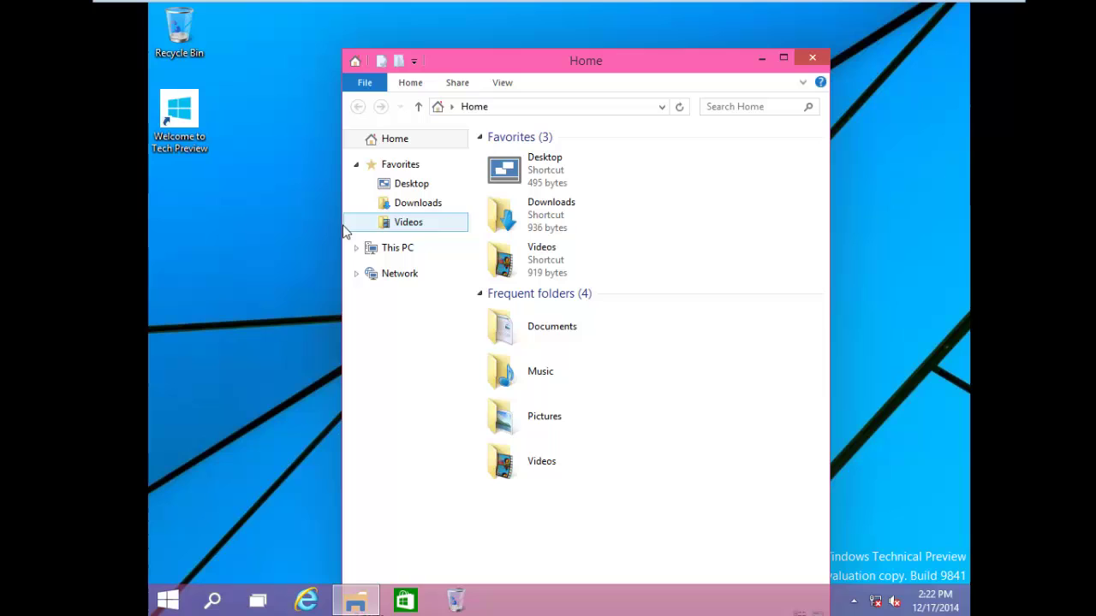
{"action": "left_click_drag", "start_coordinate": [343, 227], "coordinate": [311, 226]}
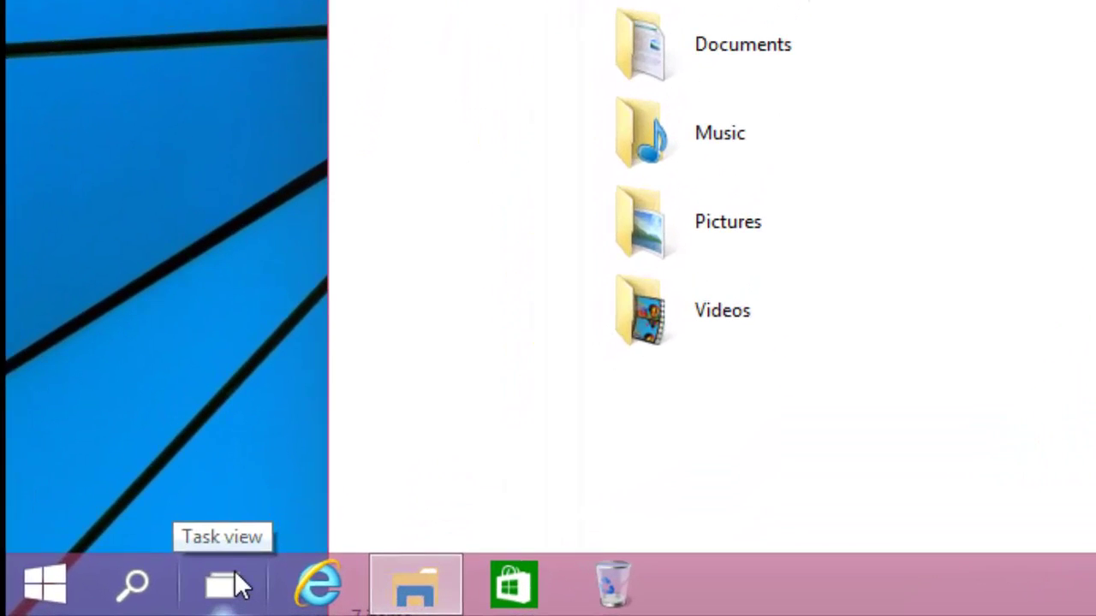
- Create Desktop 2 in Task View, switch to it, and toggle the desktop strip with Win+Tab
{"action": "left_click", "coordinate": [261, 601]}
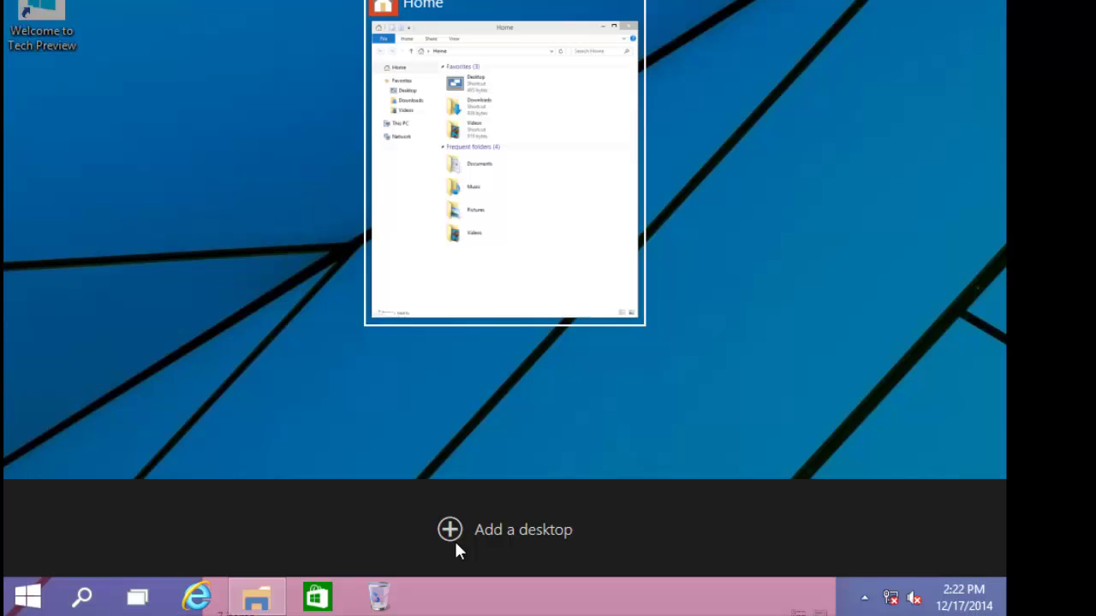
{"action": "left_click", "coordinate": [456, 531]}
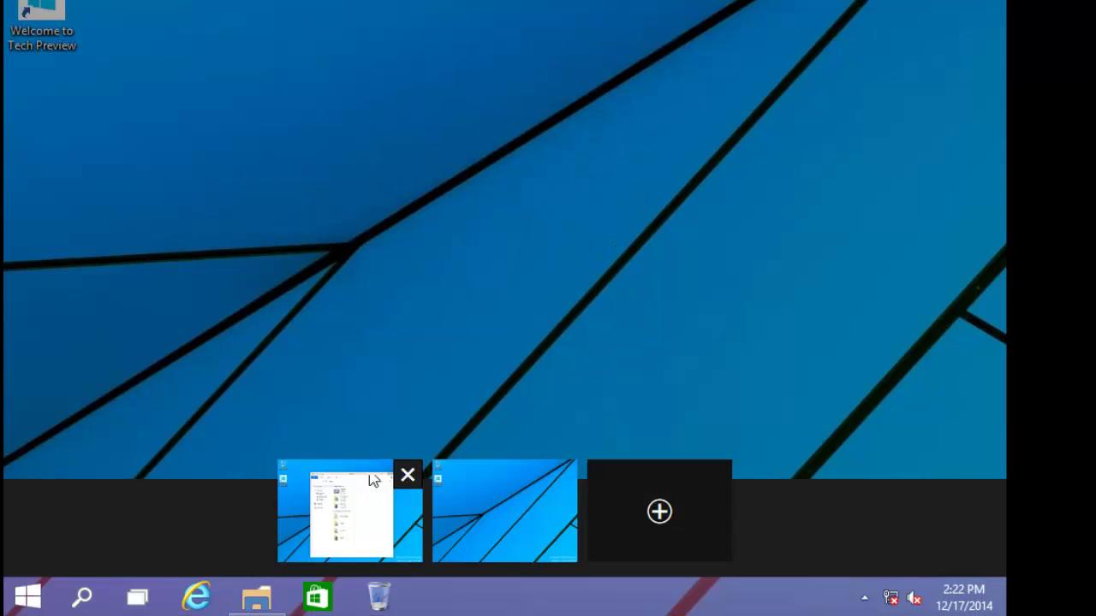
{"action": "left_click", "coordinate": [482, 532]}
{"action": "right_click", "coordinate": [367, 295]}
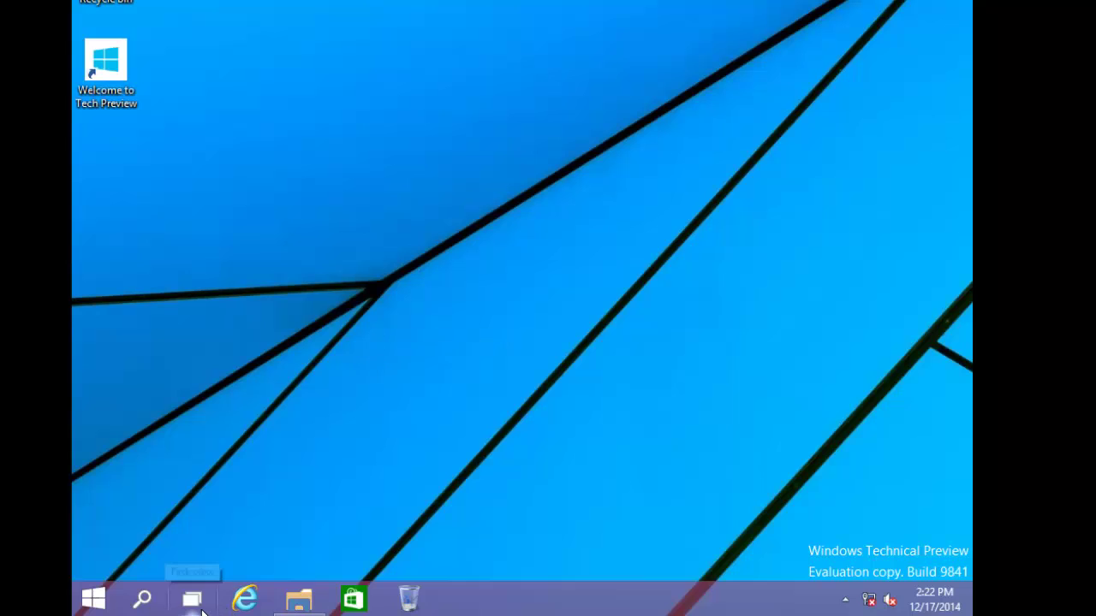
{"action": "left_click", "coordinate": [192, 599]}
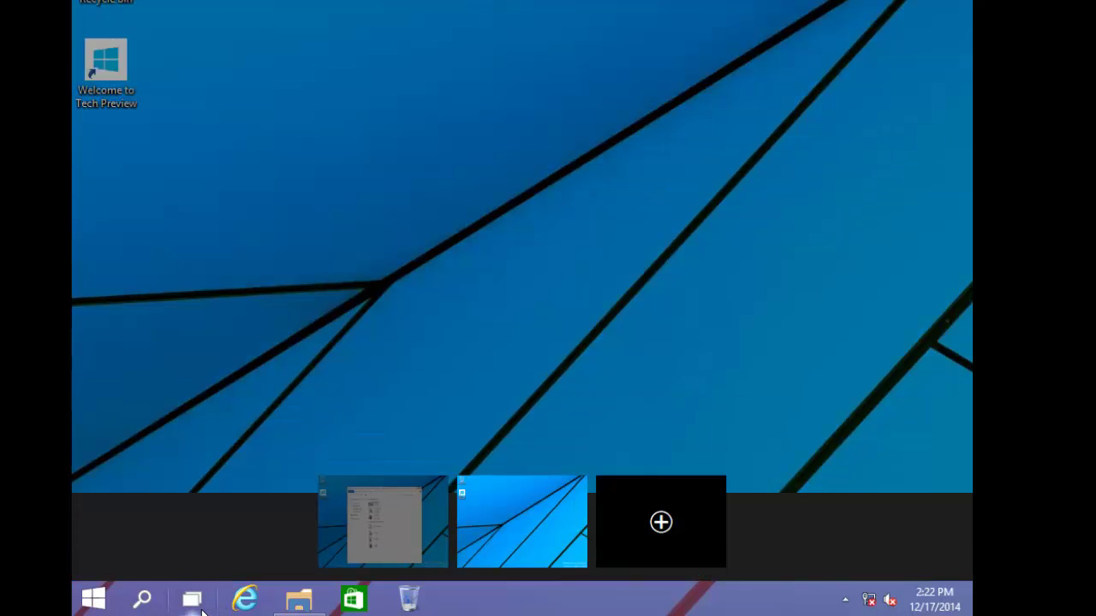
{"action": "left_click", "coordinate": [202, 609]}
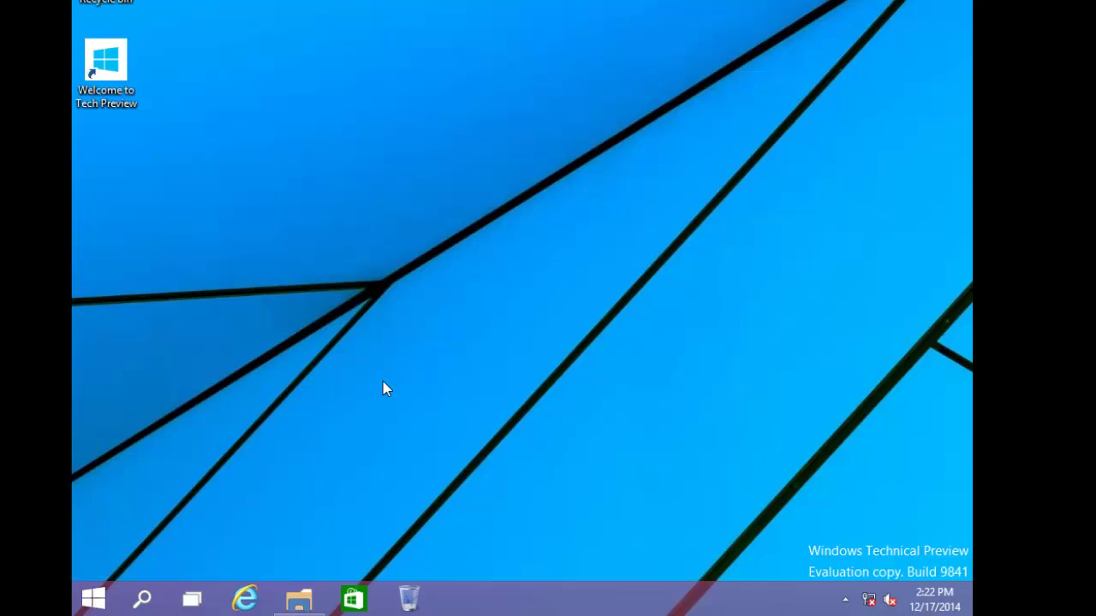
{"action": "key", "text": "super+Tab"}
{"action": "key", "text": "super+Tab"}
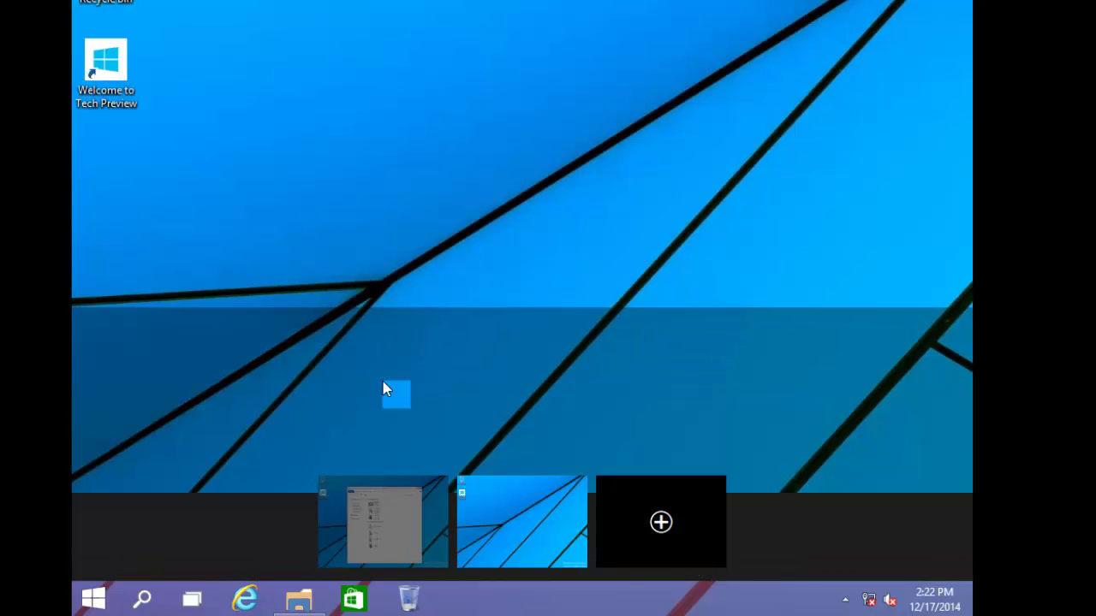
{"action": "key", "text": "super+Tab"}
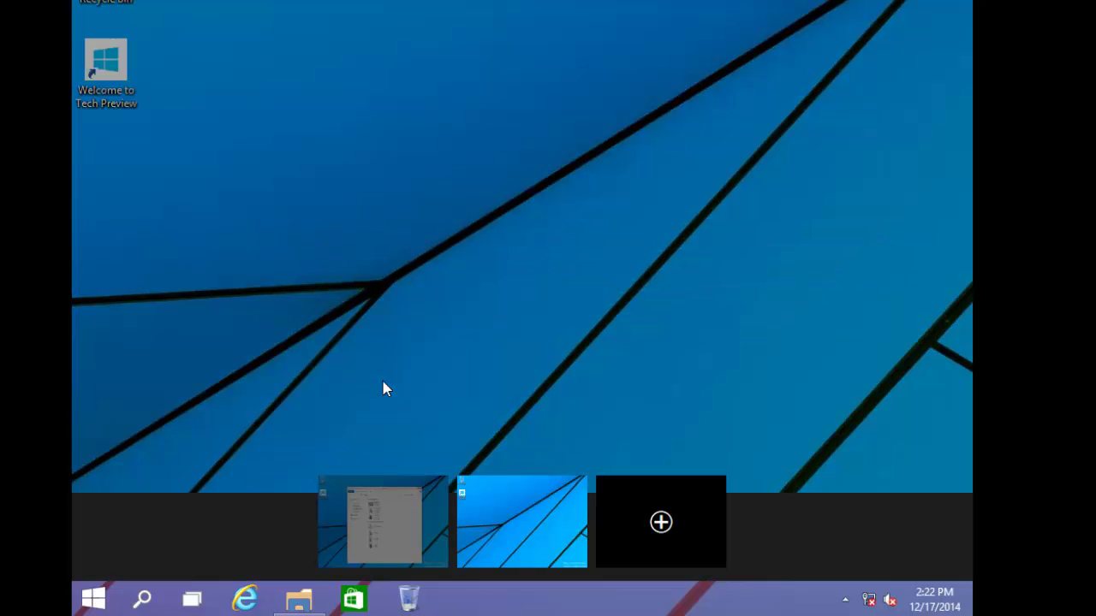
{"action": "mouse_move", "coordinate": [382, 521]}
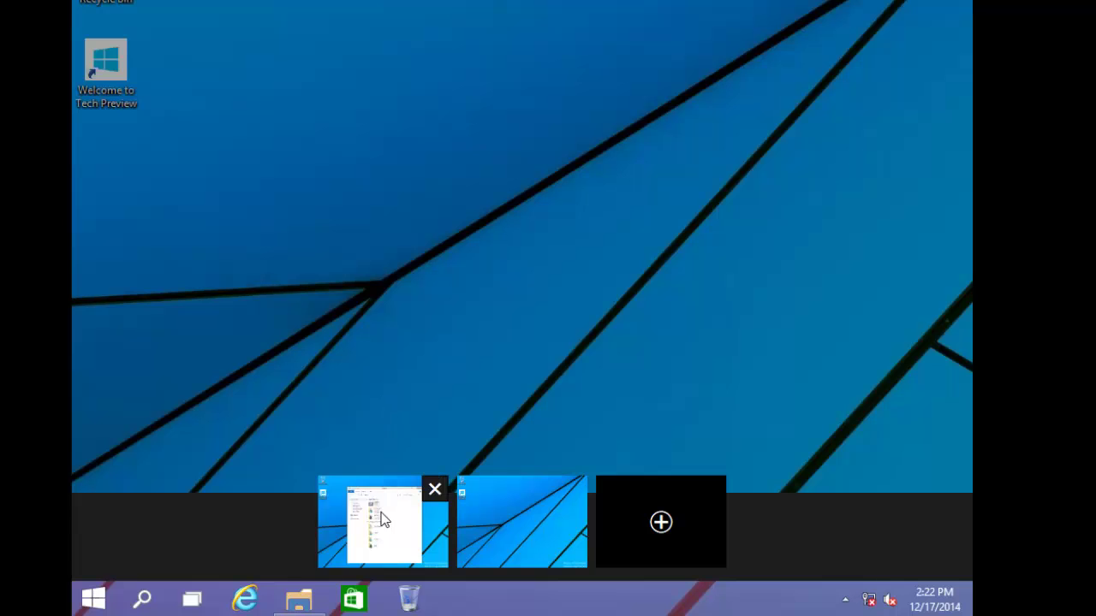
- On the second desktop, open a File Explorer Home window and maximize it
{"action": "left_click", "coordinate": [497, 522]}
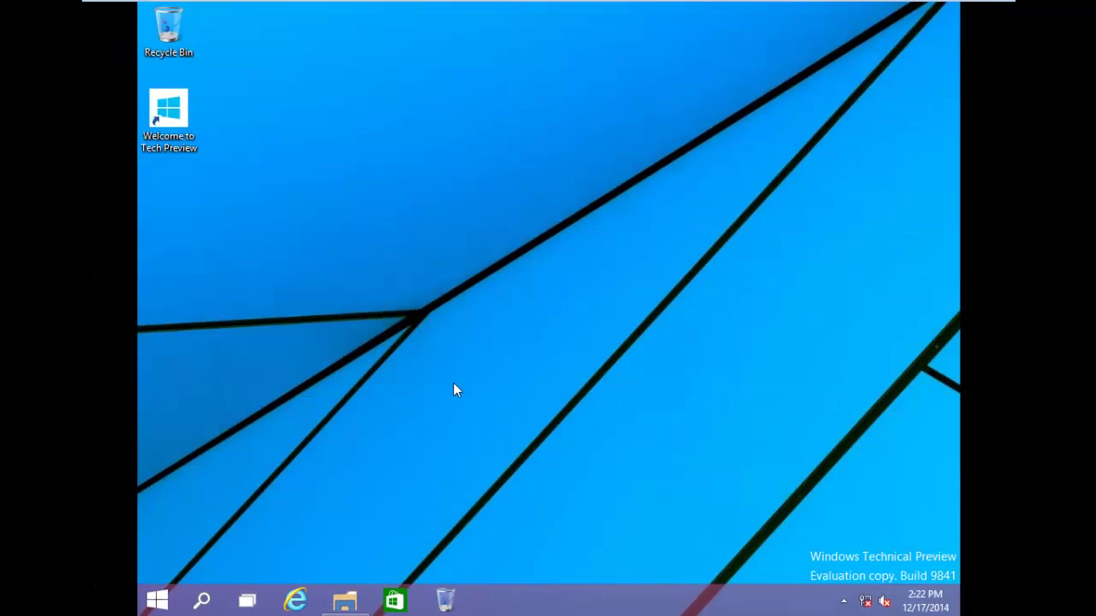
{"action": "left_click", "coordinate": [344, 601]}
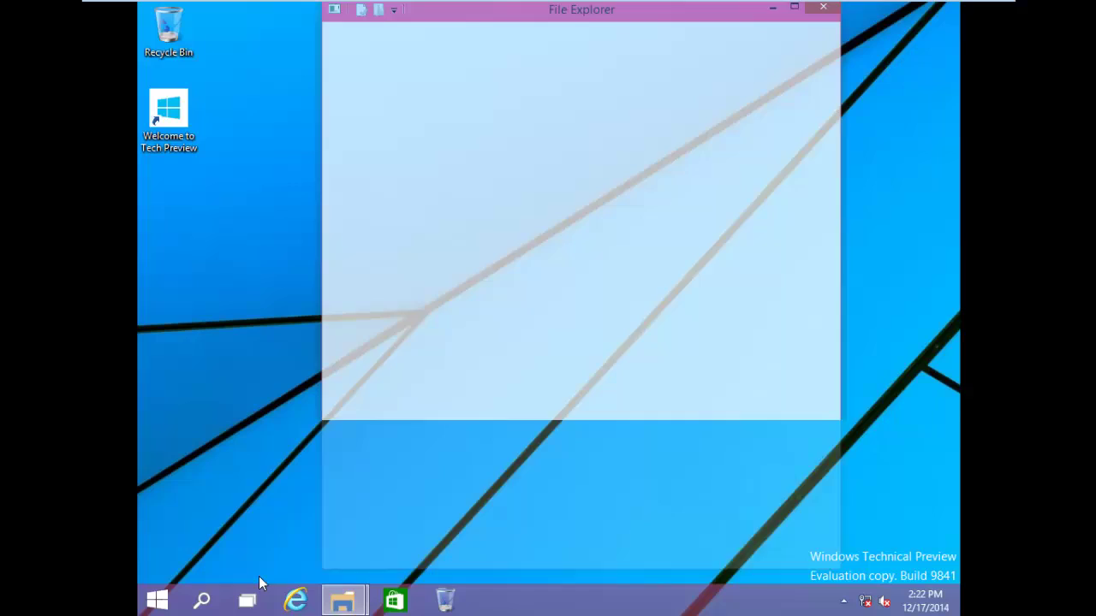
{"action": "left_click", "coordinate": [245, 602]}
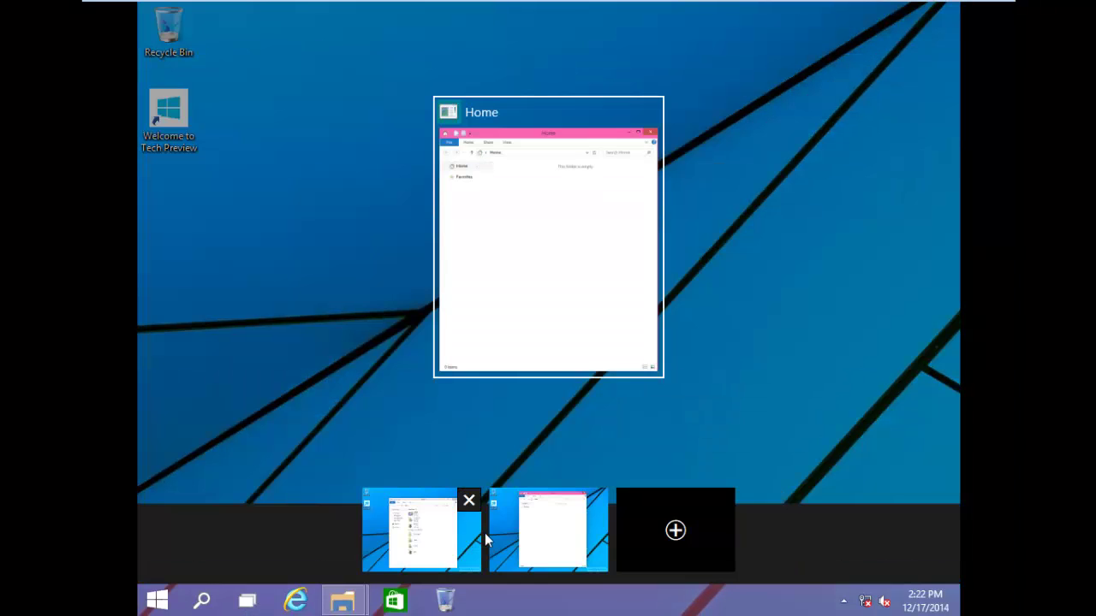
{"action": "left_click", "coordinate": [555, 524]}
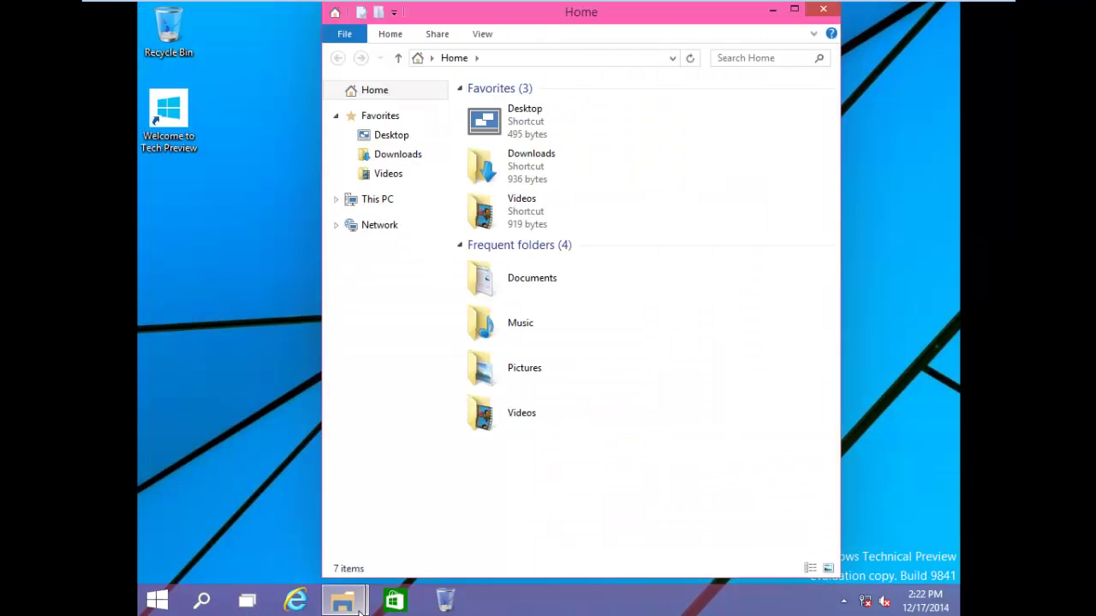
{"action": "mouse_move", "coordinate": [342, 601]}
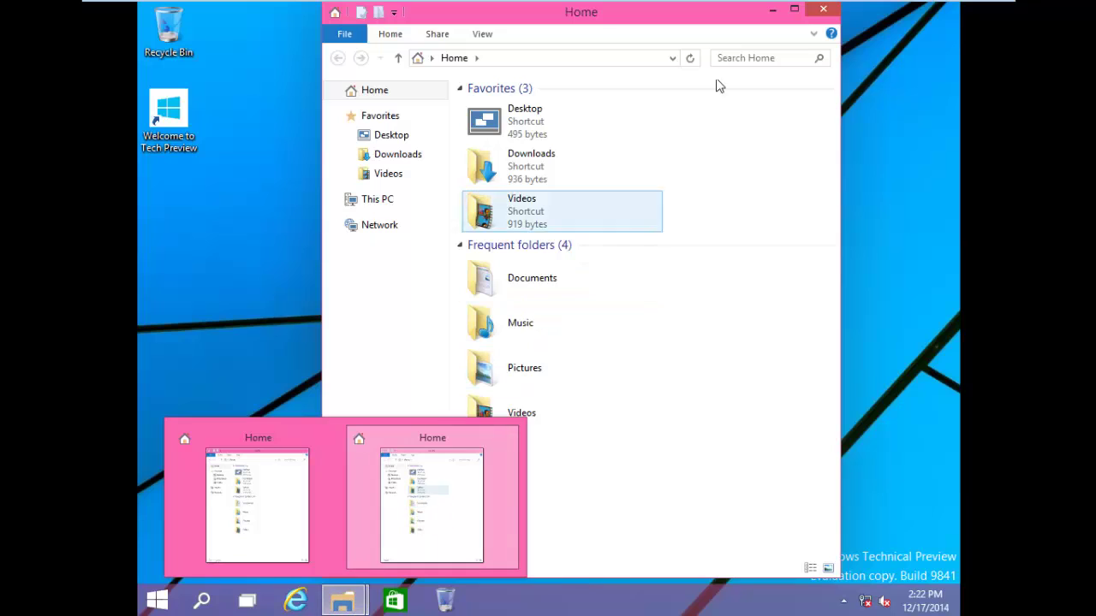
{"action": "left_click", "coordinate": [803, 19]}
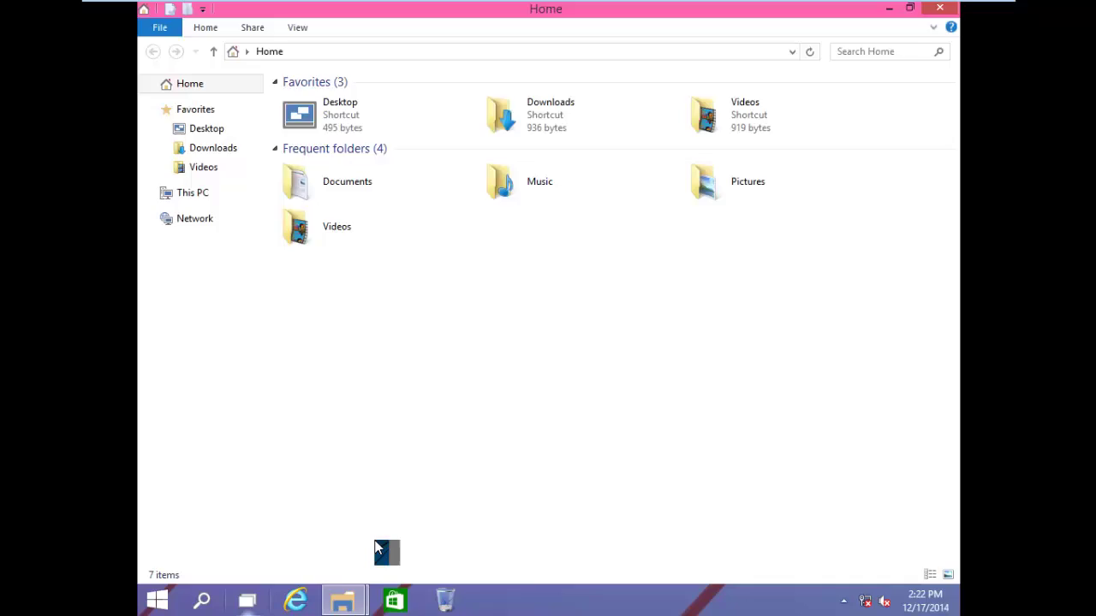
- Add a third virtual desktop, switch to it, and refresh its empty desktop
{"action": "key", "text": "super+Tab"}
{"action": "left_click", "coordinate": [656, 525]}
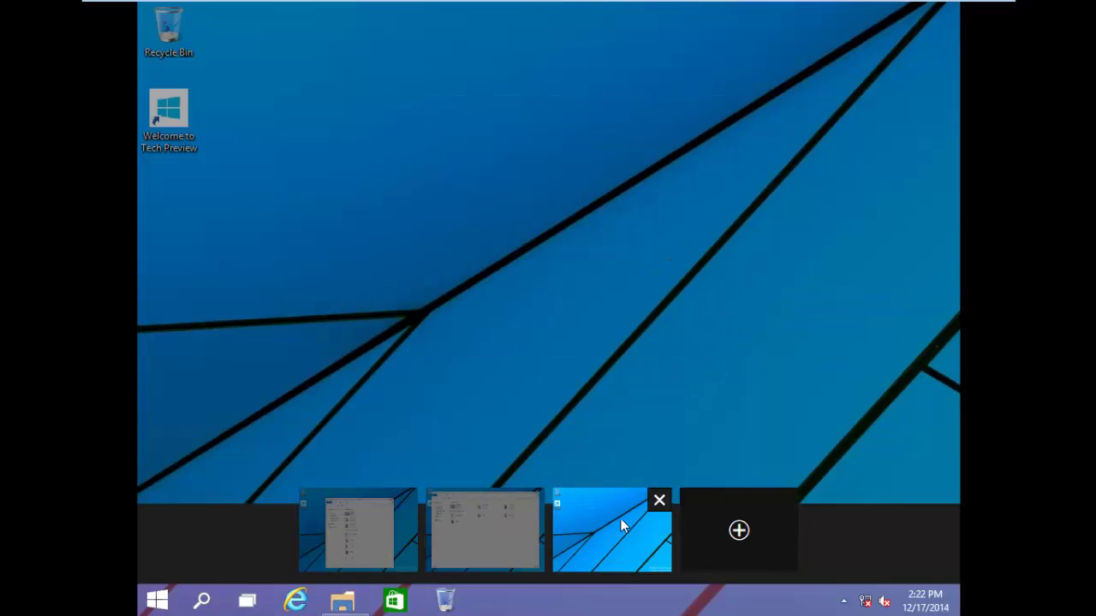
{"action": "left_click", "coordinate": [626, 522]}
{"action": "right_click", "coordinate": [400, 267]}
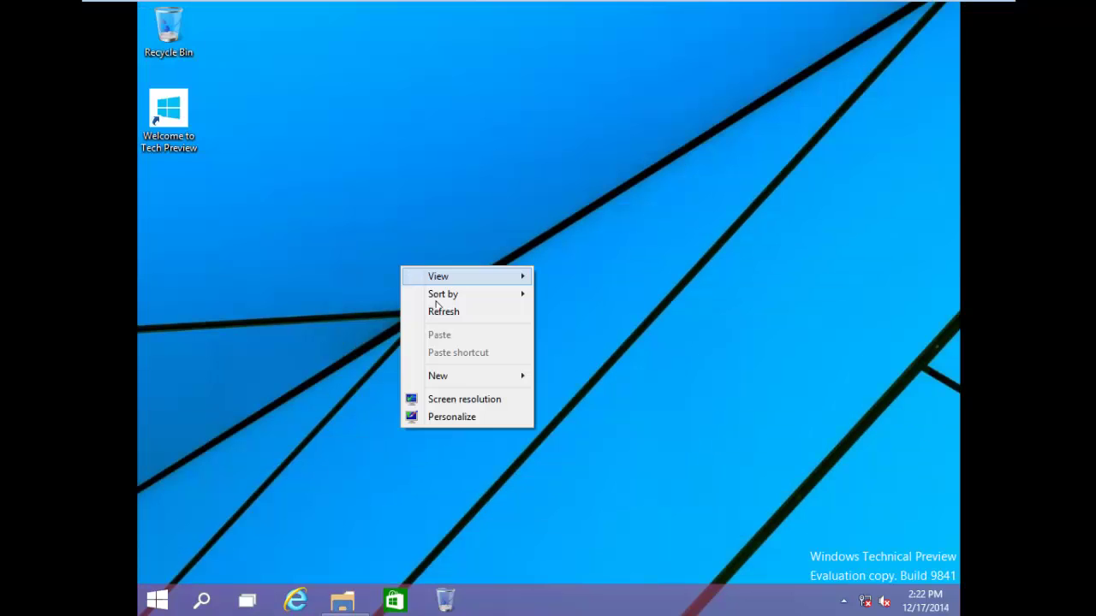
{"action": "left_click", "coordinate": [445, 313]}
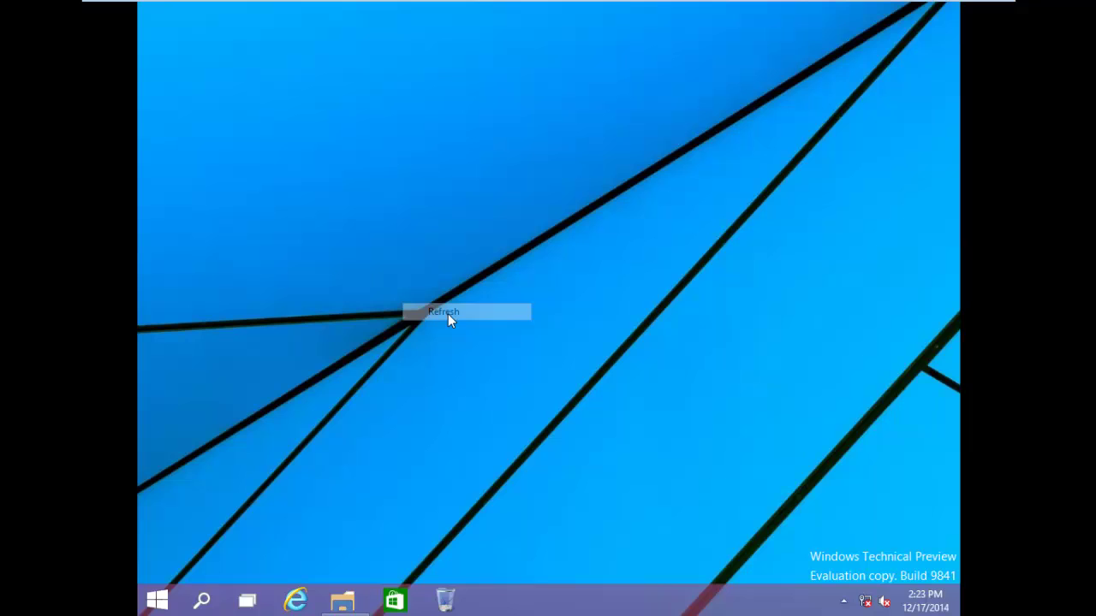
- Close the extra desktops to merge their windows, then restore and close the Home window
{"action": "left_click", "coordinate": [247, 600]}
{"action": "left_click", "coordinate": [412, 499]}
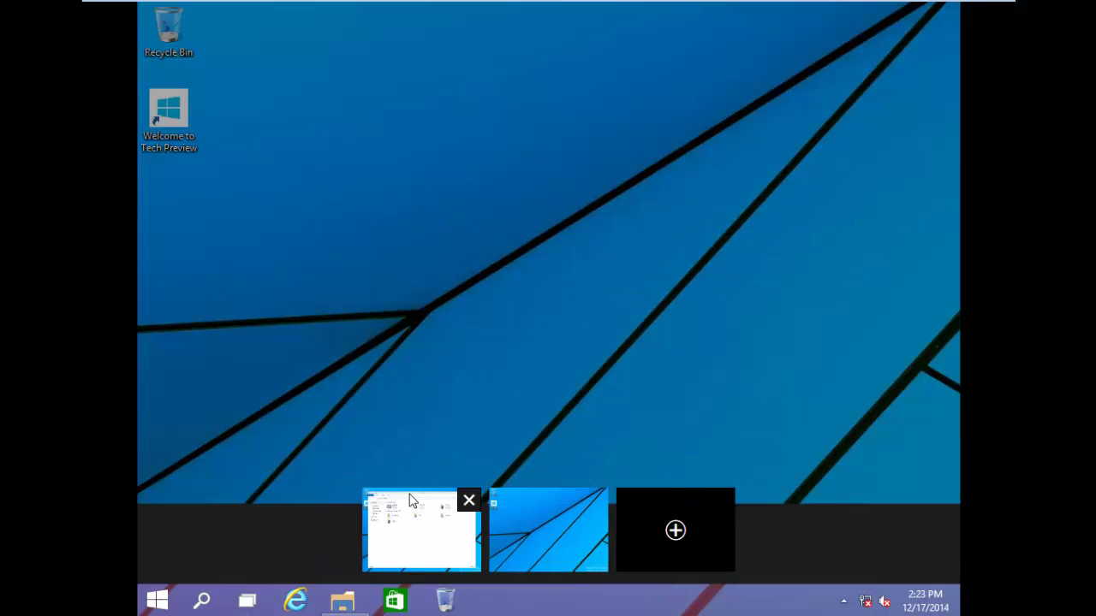
{"action": "left_click", "coordinate": [467, 500]}
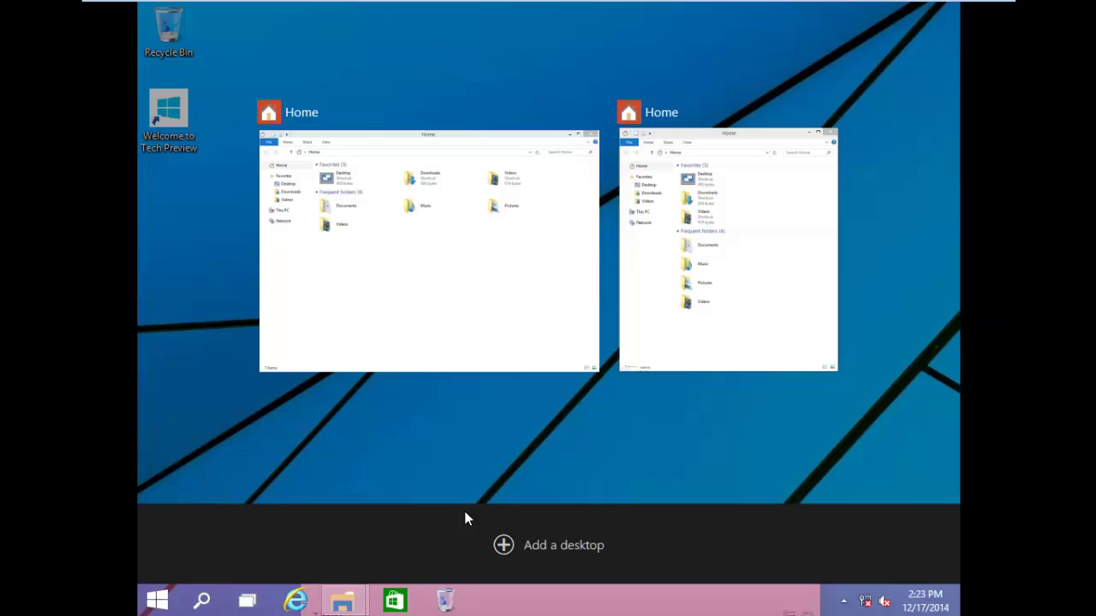
{"action": "left_click", "coordinate": [463, 460]}
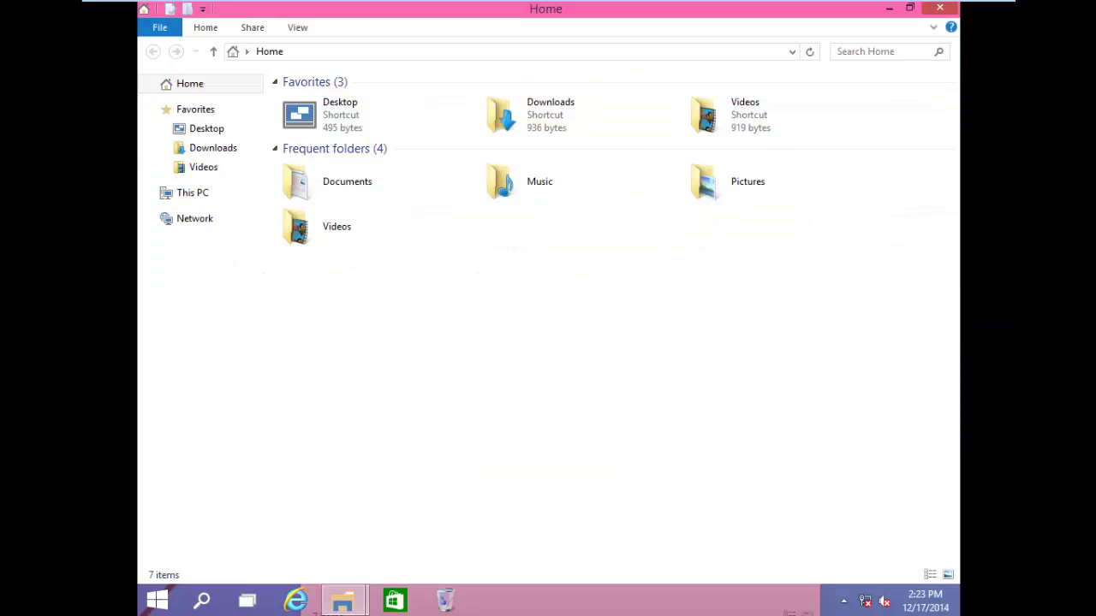
{"action": "left_click", "coordinate": [910, 7]}
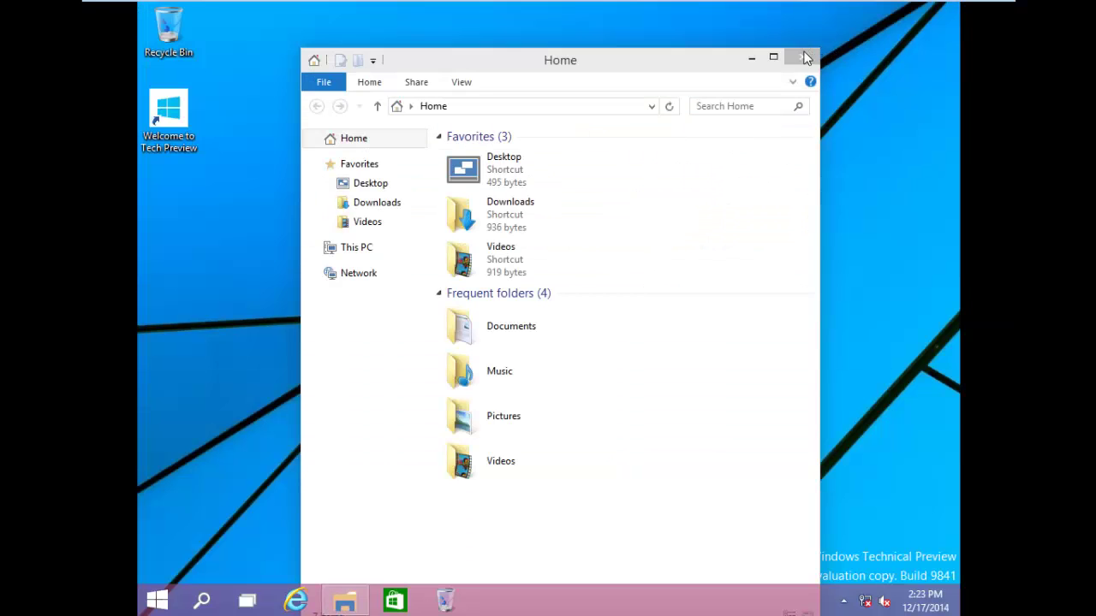
{"action": "left_click", "coordinate": [805, 60]}
{"action": "right_click", "coordinate": [443, 143]}
{"action": "left_click", "coordinate": [464, 184]}
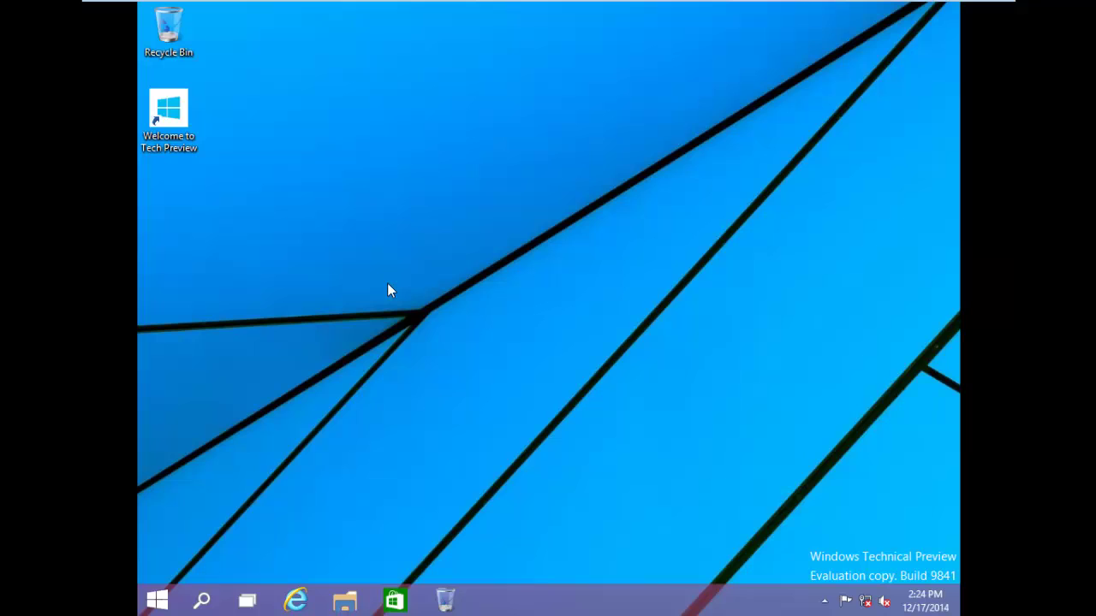
{"action": "key", "text": "super+e"}
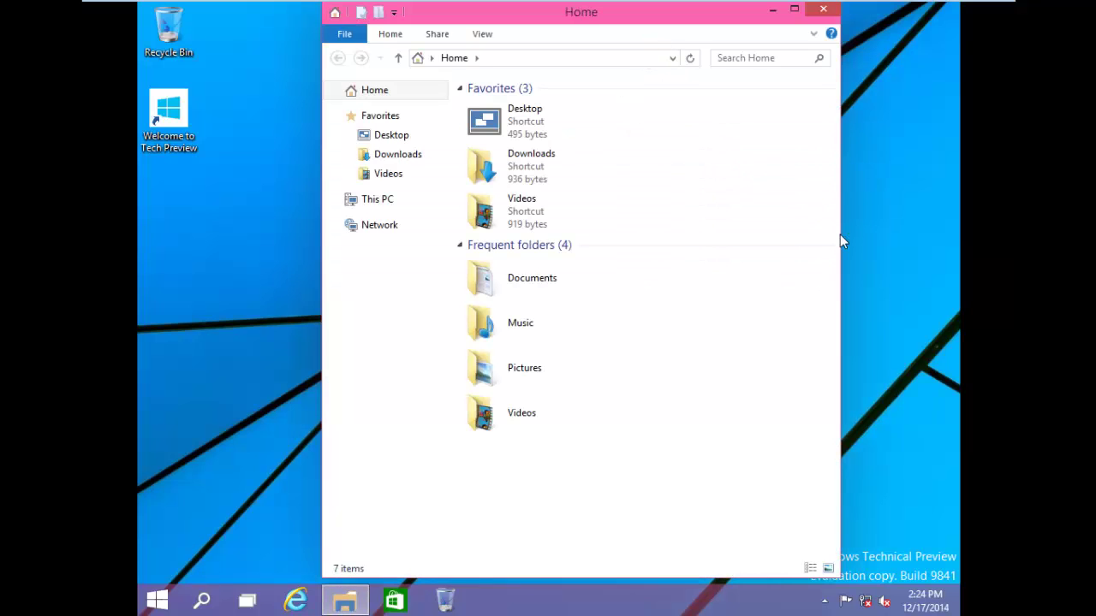
{"action": "key", "text": "super+d"}
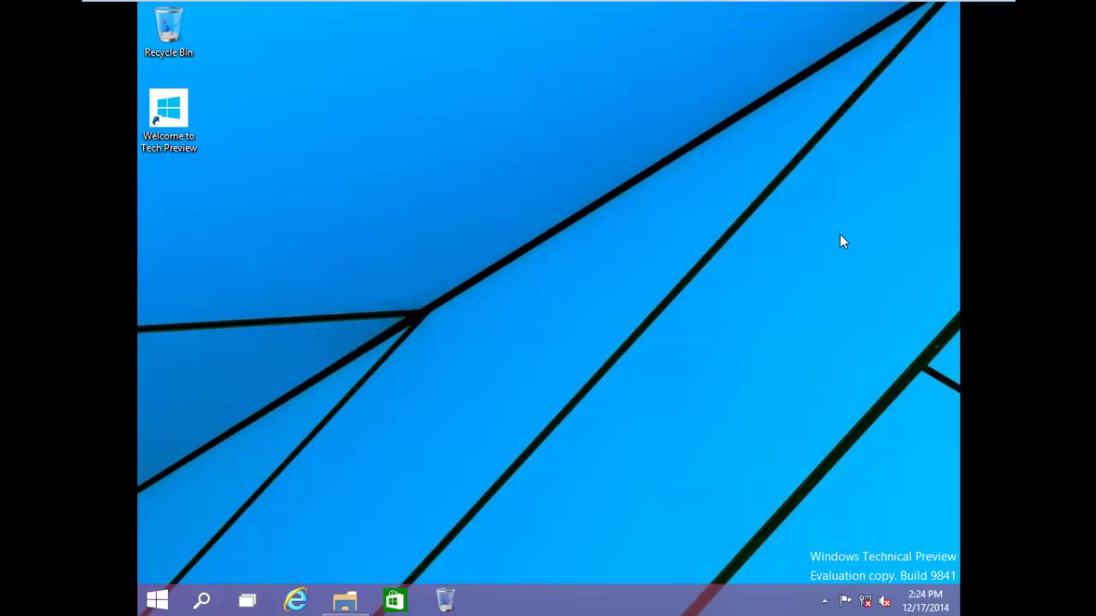
{"action": "left_click", "coordinate": [255, 604]}
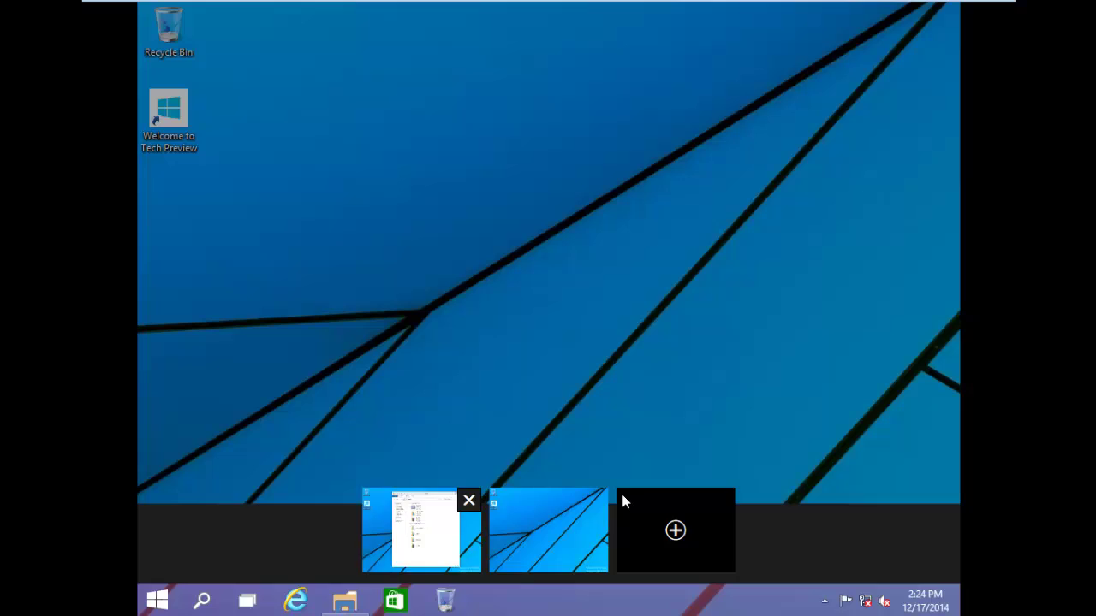
{"action": "left_click", "coordinate": [562, 359]}
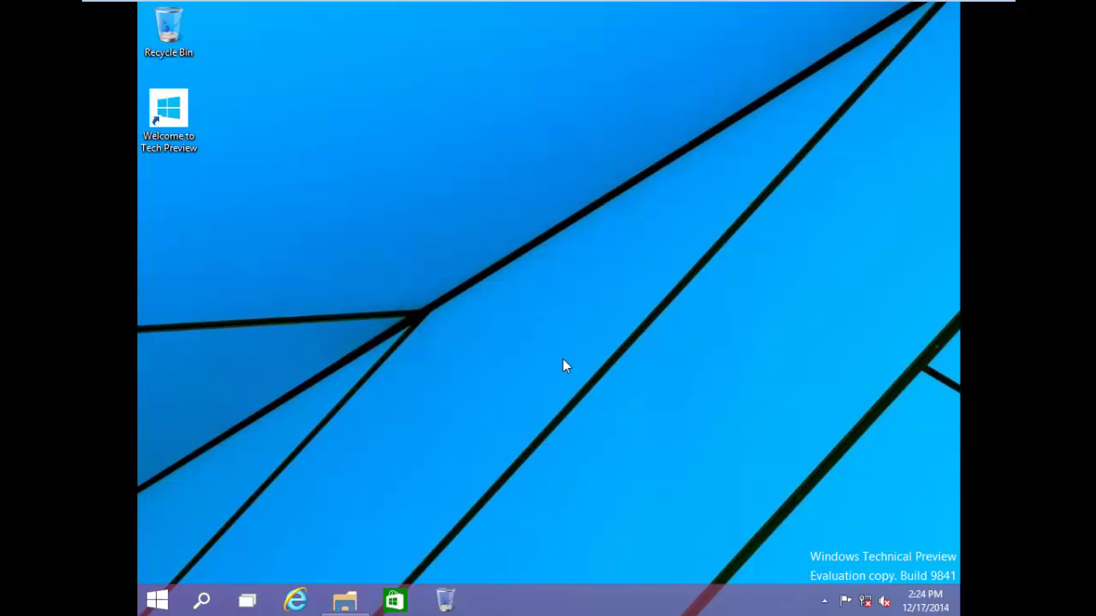
{"action": "key", "text": "super+e"}
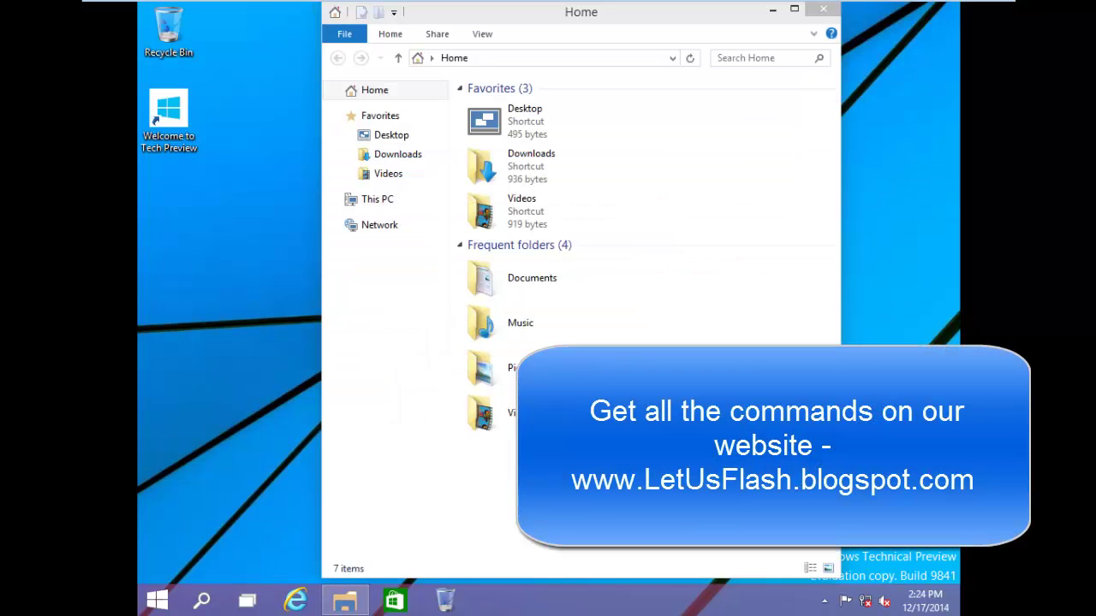
{"action": "left_click", "coordinate": [820, 12]}
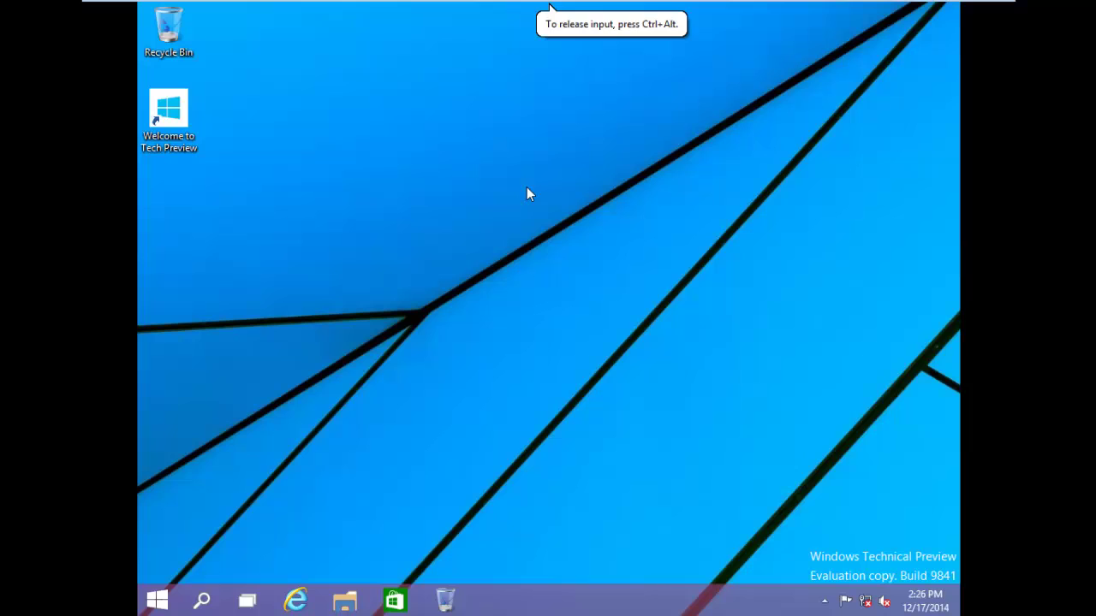
- In taskbar properties, uncheck 'Use the Start menu instead of the Start screen' and sign out
{"action": "left_click", "coordinate": [157, 601]}
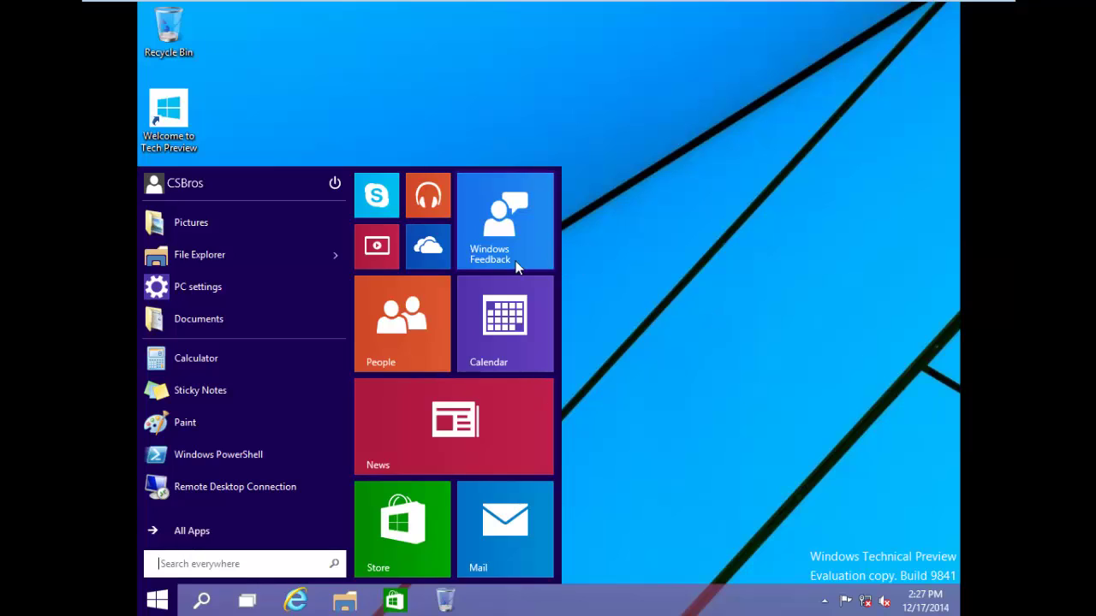
{"action": "left_click", "coordinate": [158, 601]}
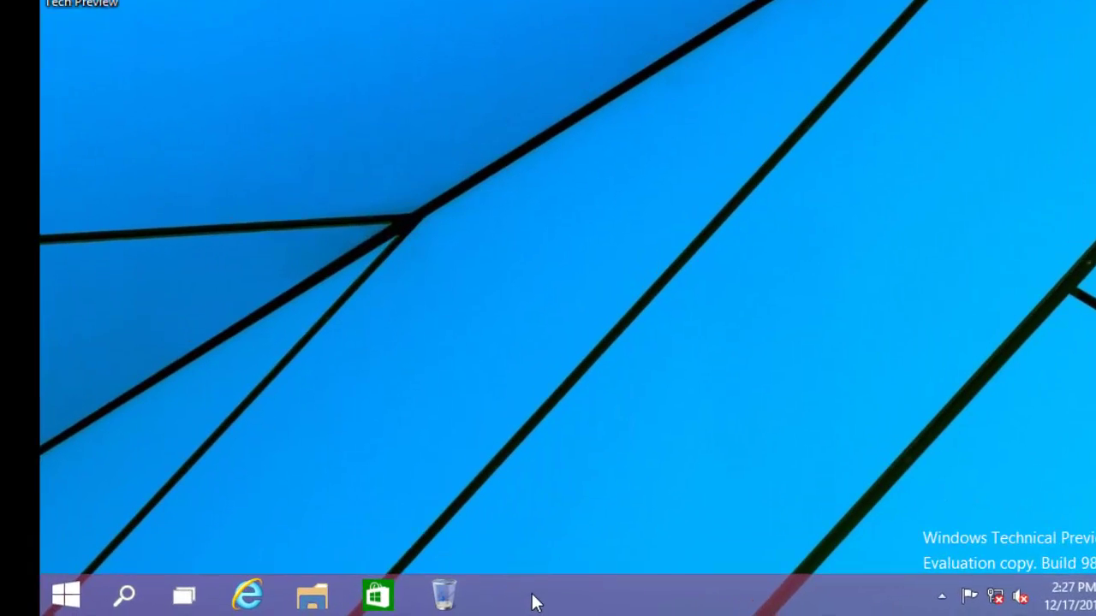
{"action": "right_click", "coordinate": [518, 599]}
{"action": "left_click", "coordinate": [605, 566]}
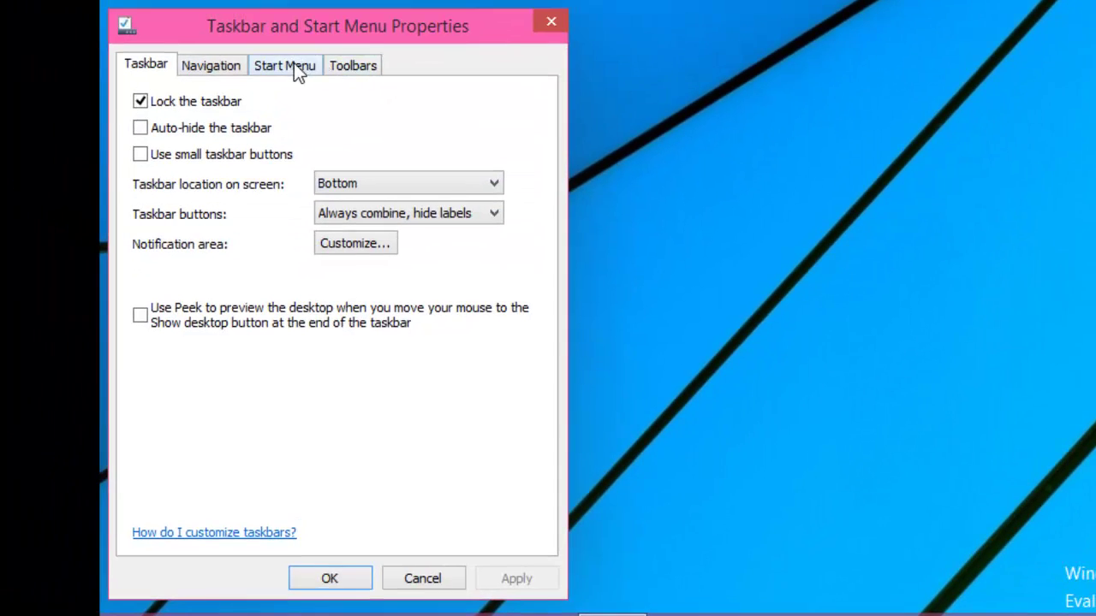
{"action": "left_click", "coordinate": [293, 65]}
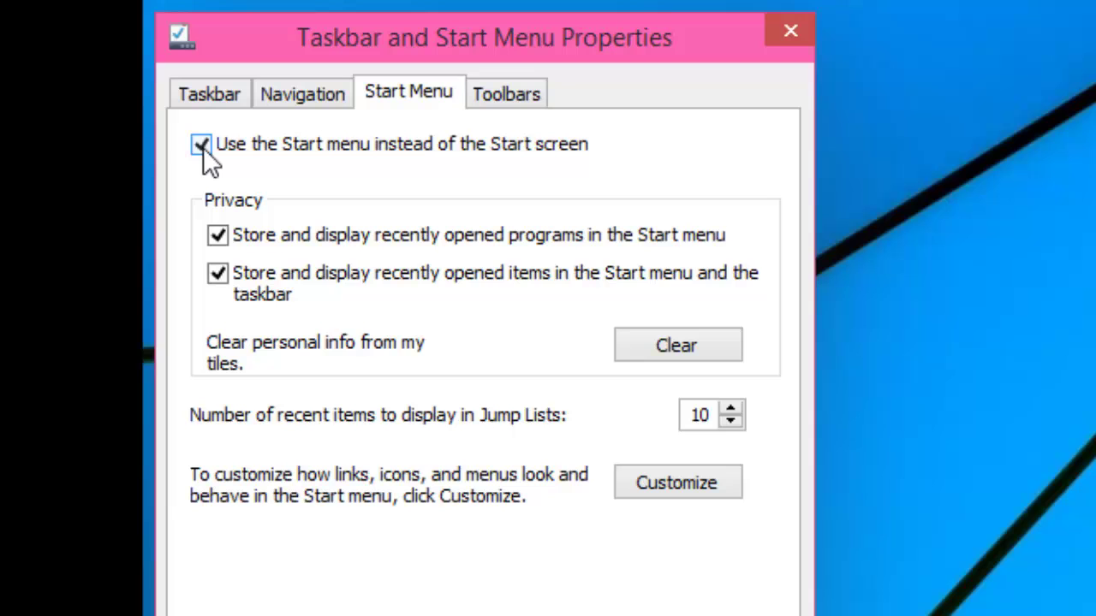
{"action": "left_click", "coordinate": [201, 145]}
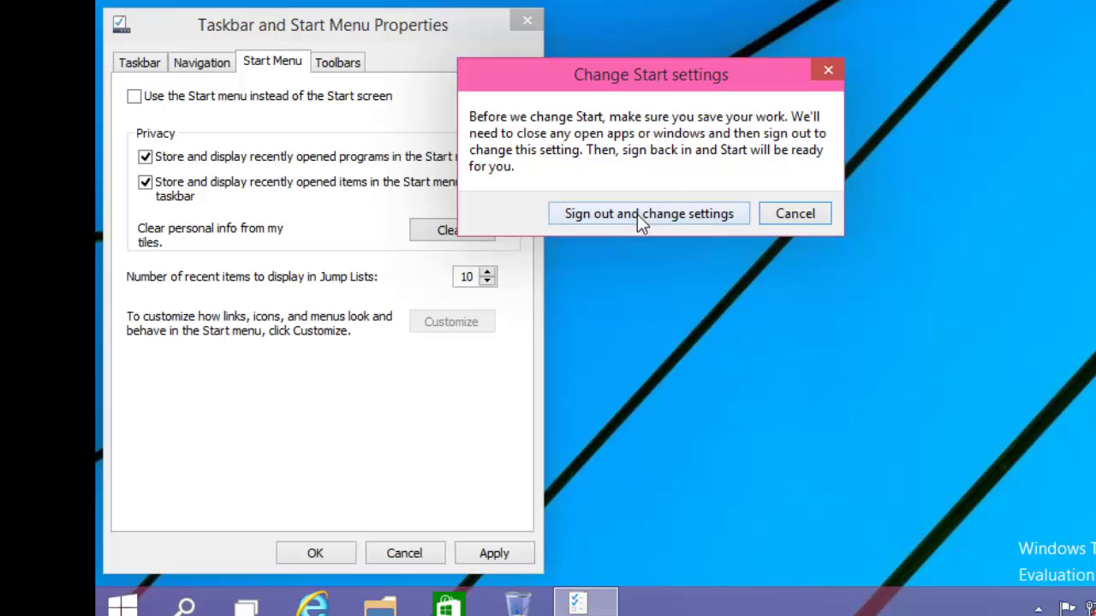
{"action": "left_click", "coordinate": [637, 214]}
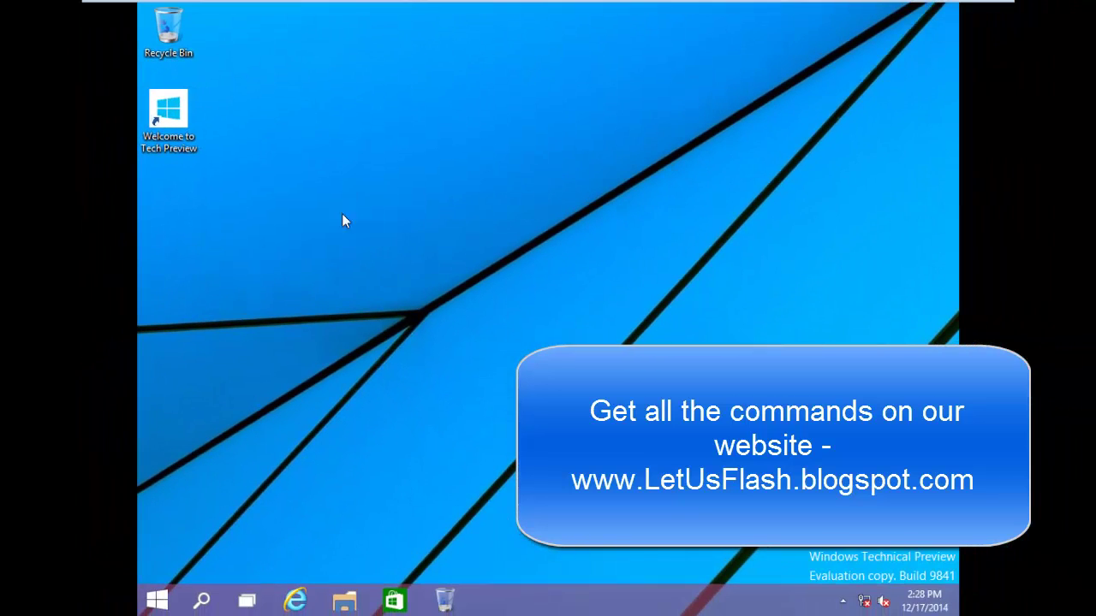
{"action": "left_click", "coordinate": [154, 601]}
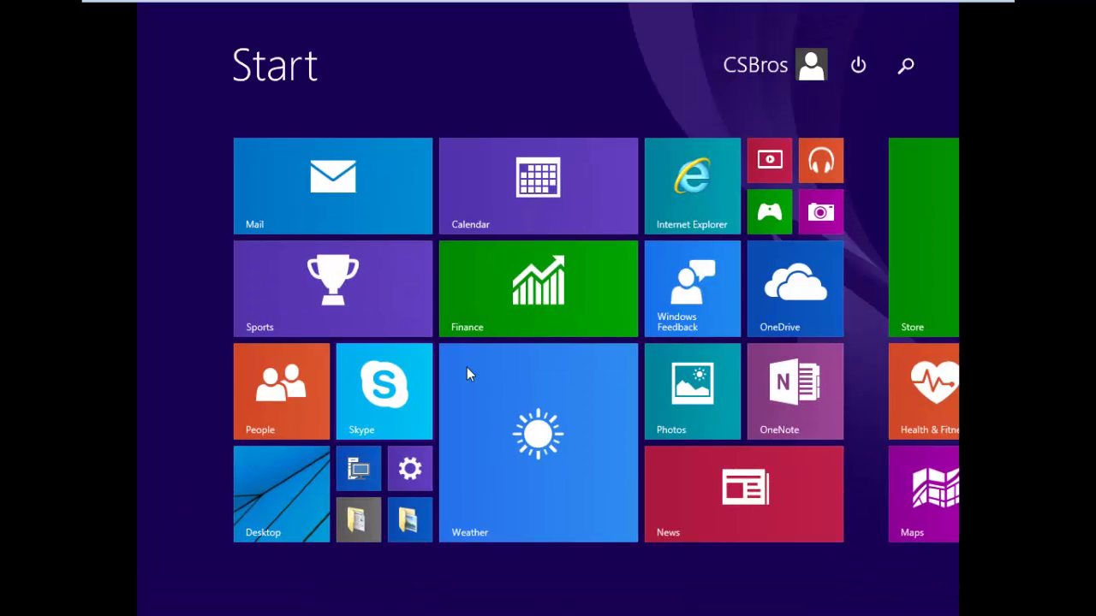
{"action": "left_click_drag", "start_coordinate": [580, 611], "coordinate": [918, 612]}
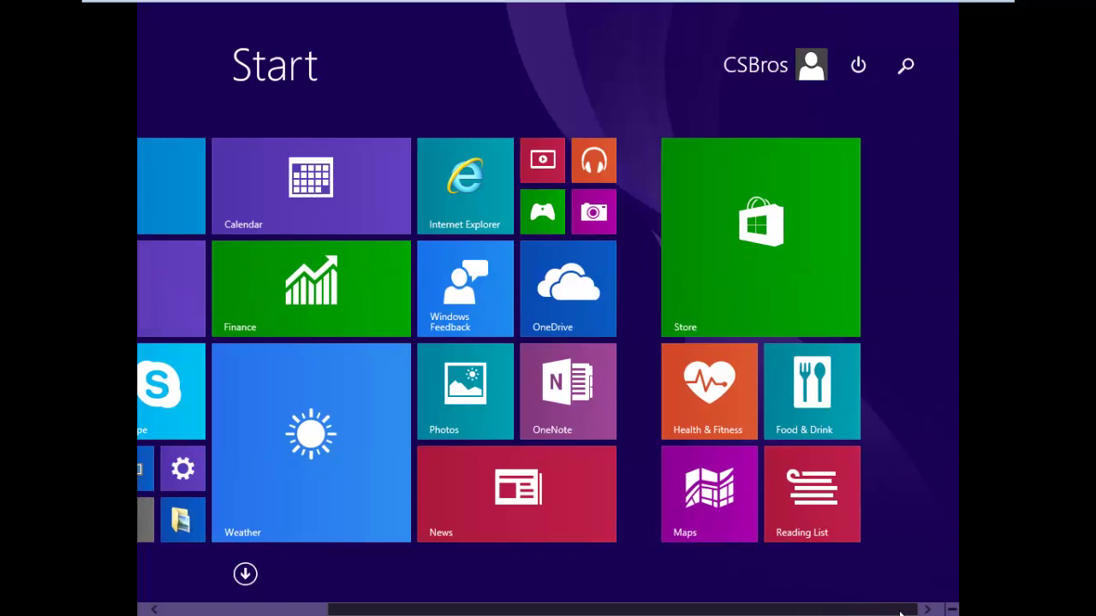
{"action": "scroll", "coordinate": [548, 342], "scroll_direction": "up", "scroll_amount": 5}
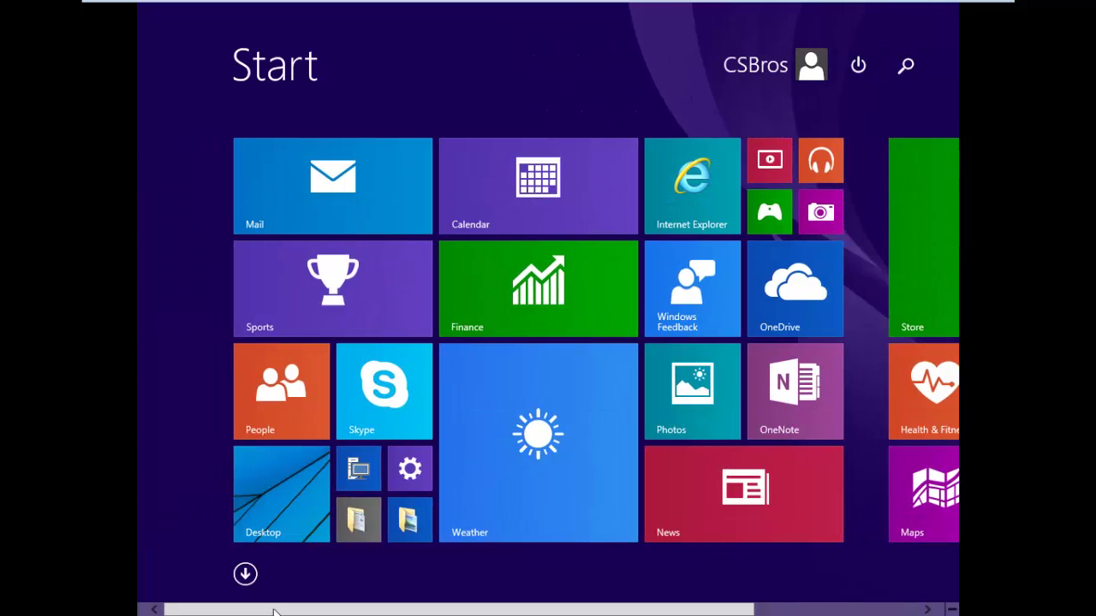
{"action": "left_click", "coordinate": [310, 489]}
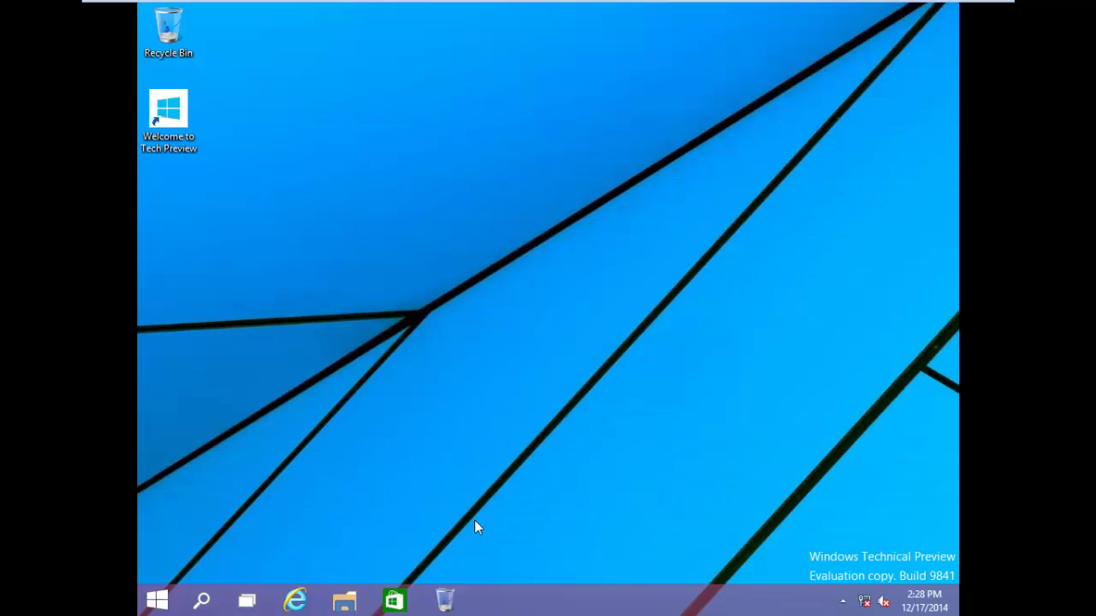
{"action": "left_click", "coordinate": [204, 600]}
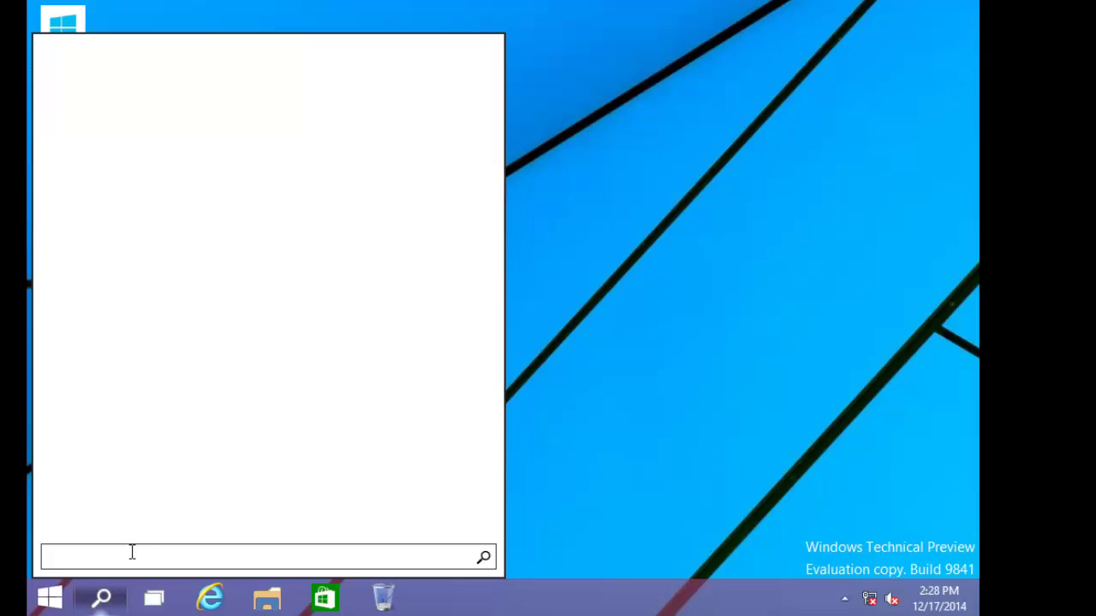
{"action": "left_click", "coordinate": [126, 557]}
{"action": "left_click", "coordinate": [560, 217]}
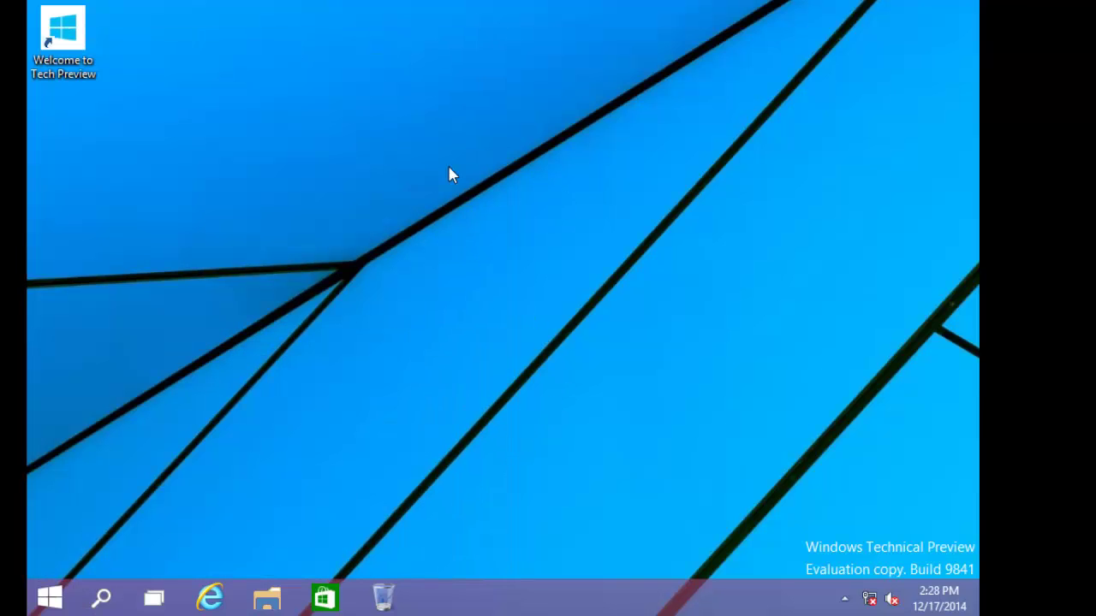